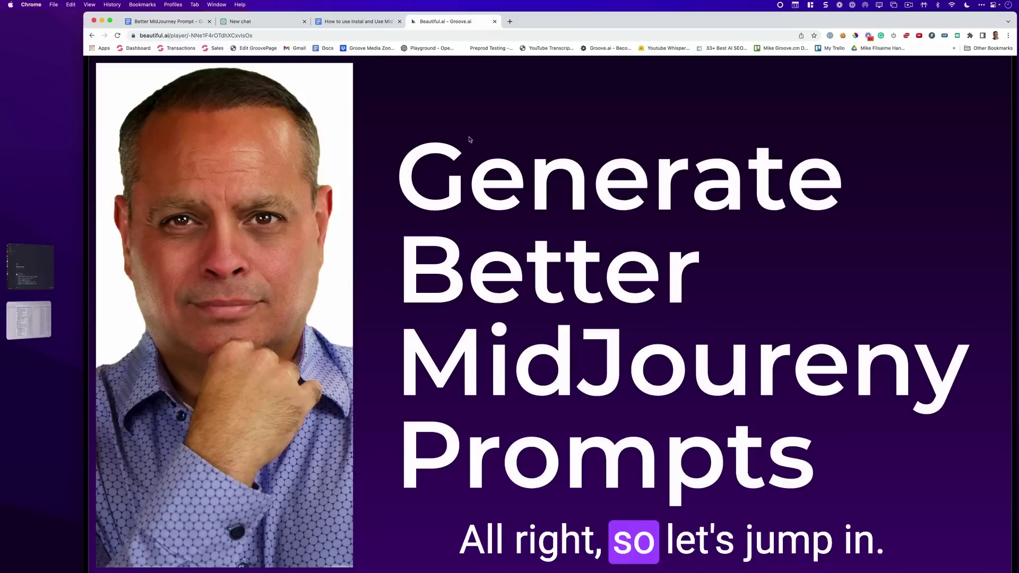
Set the new ChatGPT chat to GPT-4 after briefly trying Default, then bring Discord forward.
{"action": "left_click", "coordinate": [268, 23]}
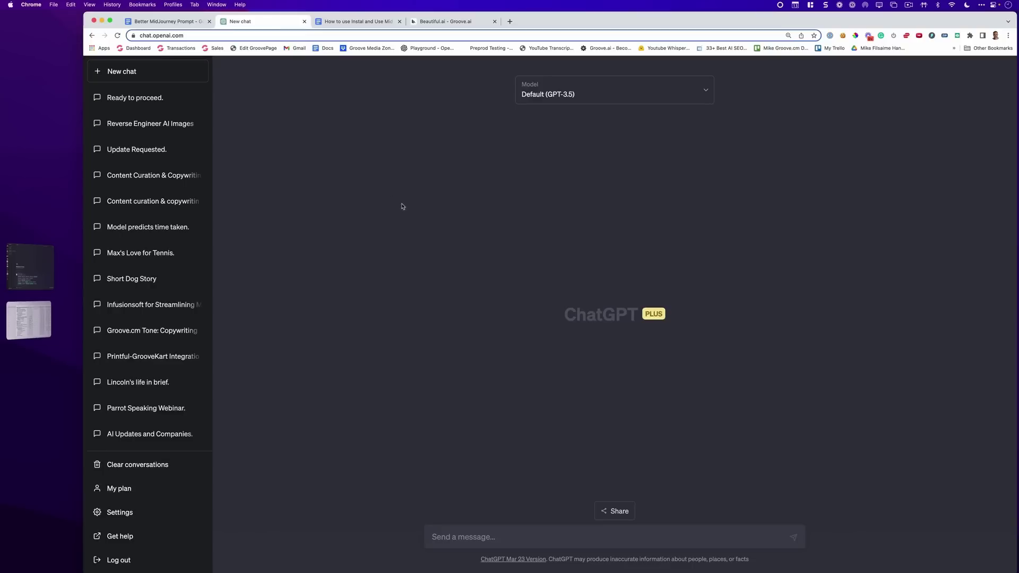
{"action": "left_click", "coordinate": [558, 97]}
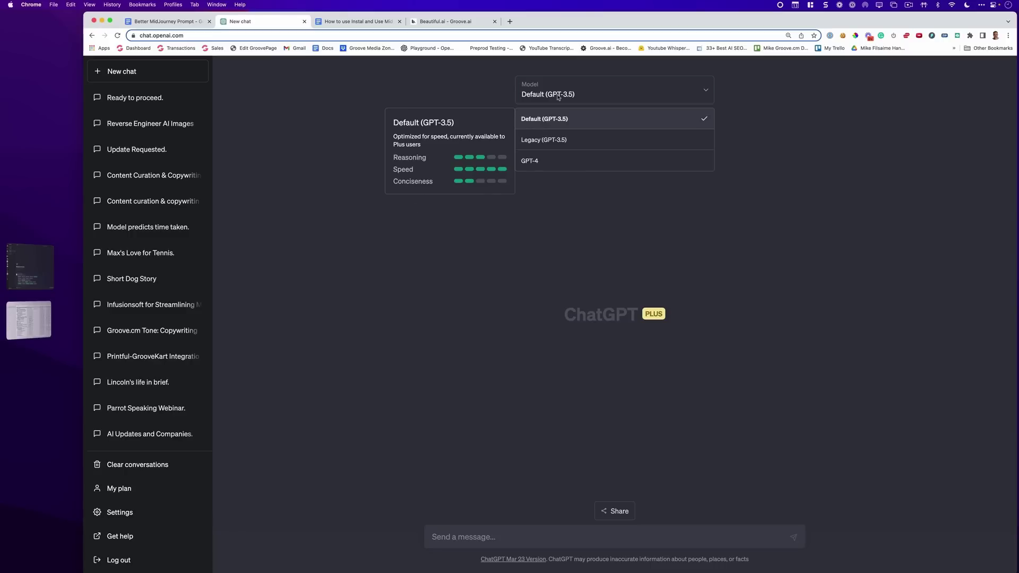
{"action": "left_click", "coordinate": [544, 163]}
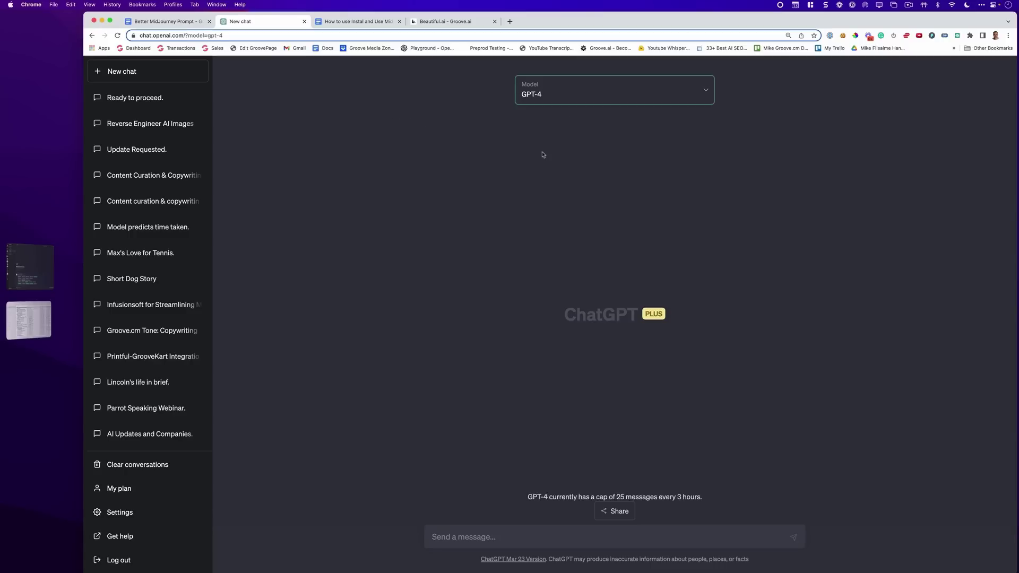
{"action": "left_click", "coordinate": [551, 94]}
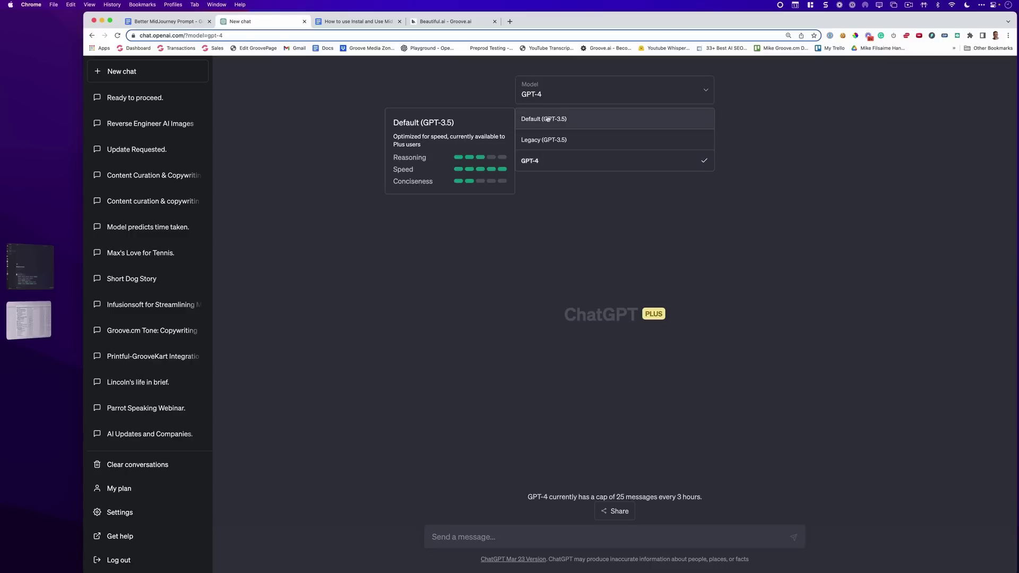
{"action": "left_click", "coordinate": [548, 120]}
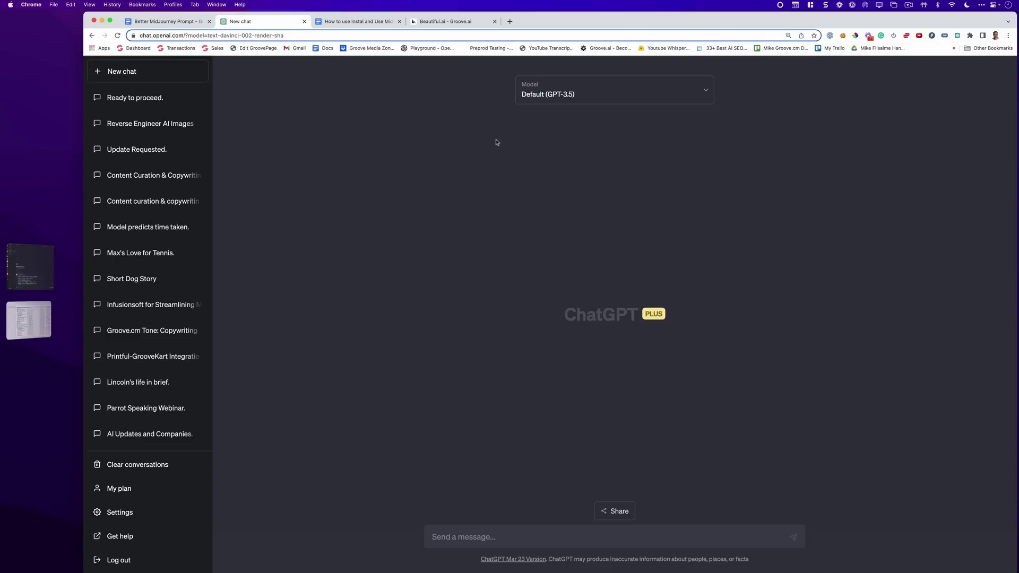
{"action": "left_click", "coordinate": [557, 96]}
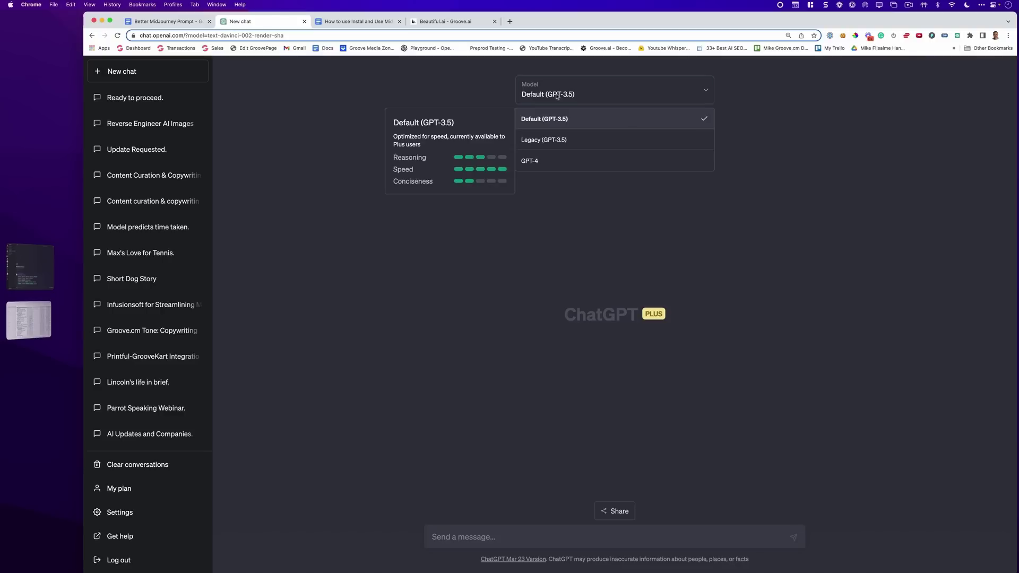
{"action": "left_click", "coordinate": [549, 162]}
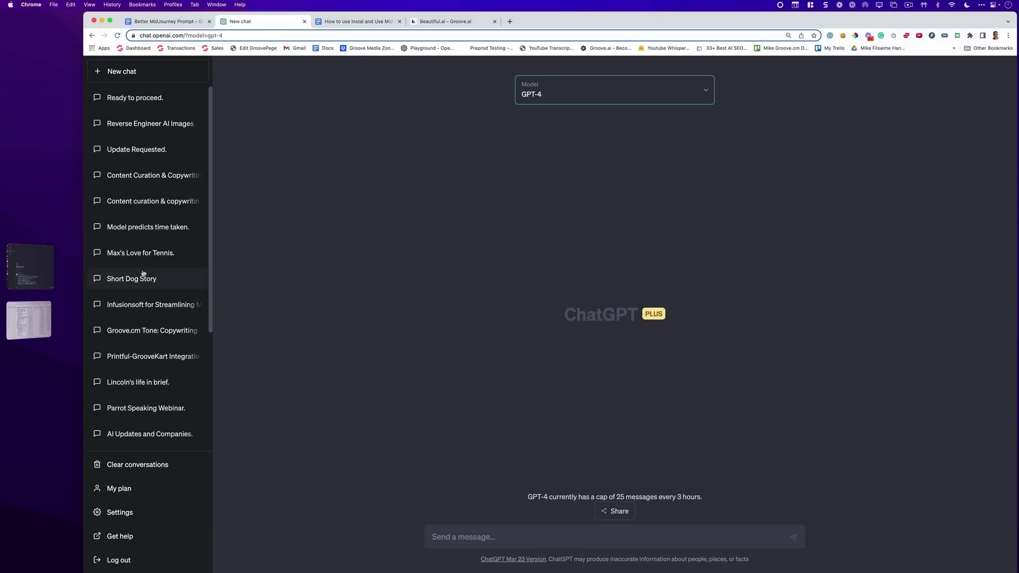
{"action": "left_click", "coordinate": [22, 264]}
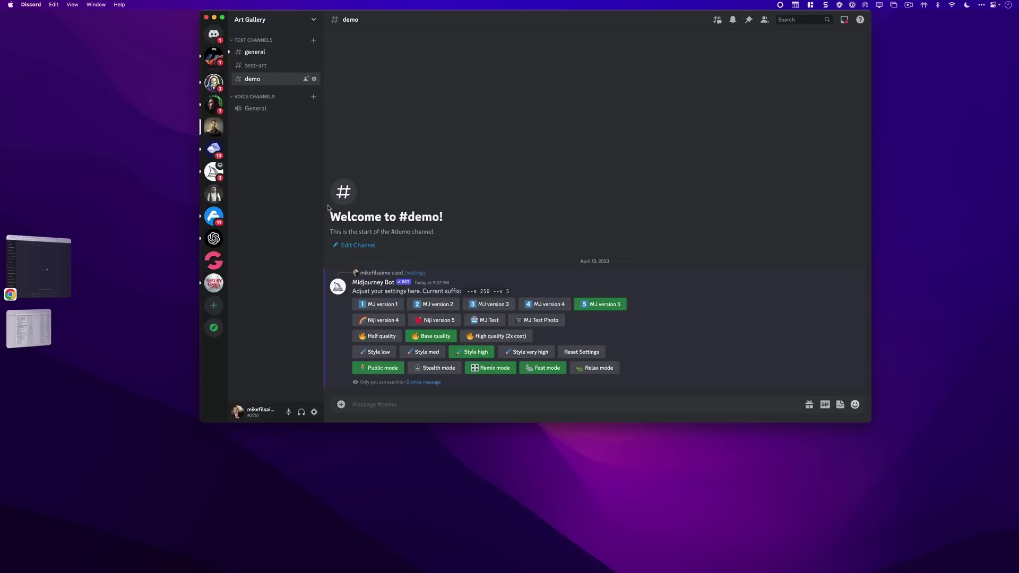
Return to Chrome and show the Better MidJourney Prompt Google Doc.
{"action": "left_click", "coordinate": [64, 261]}
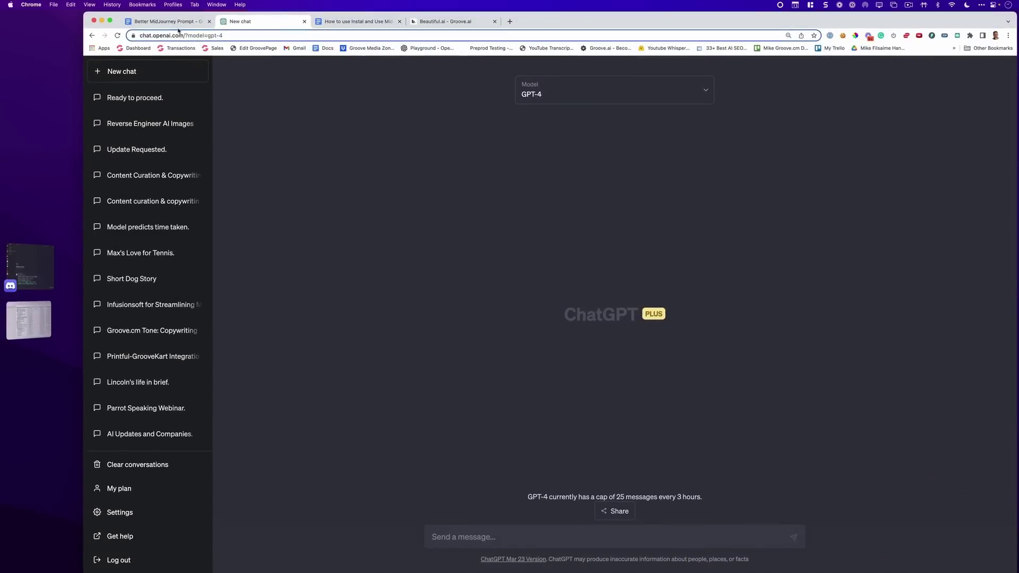
{"action": "left_click", "coordinate": [176, 24]}
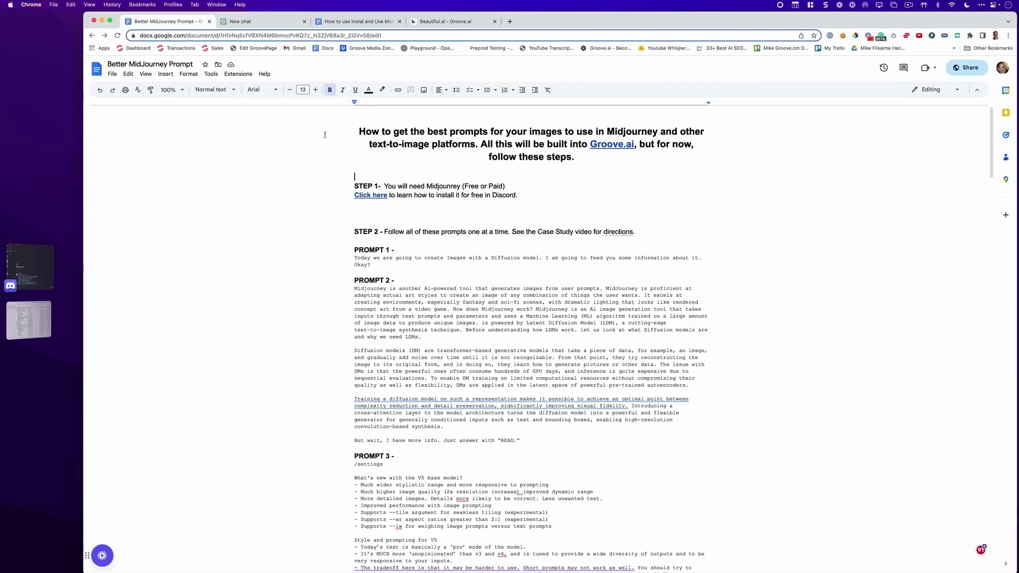
Open the MidJourney beginner guide tab and read down to its V5 settings and describe-tool sections.
{"action": "left_click", "coordinate": [356, 23]}
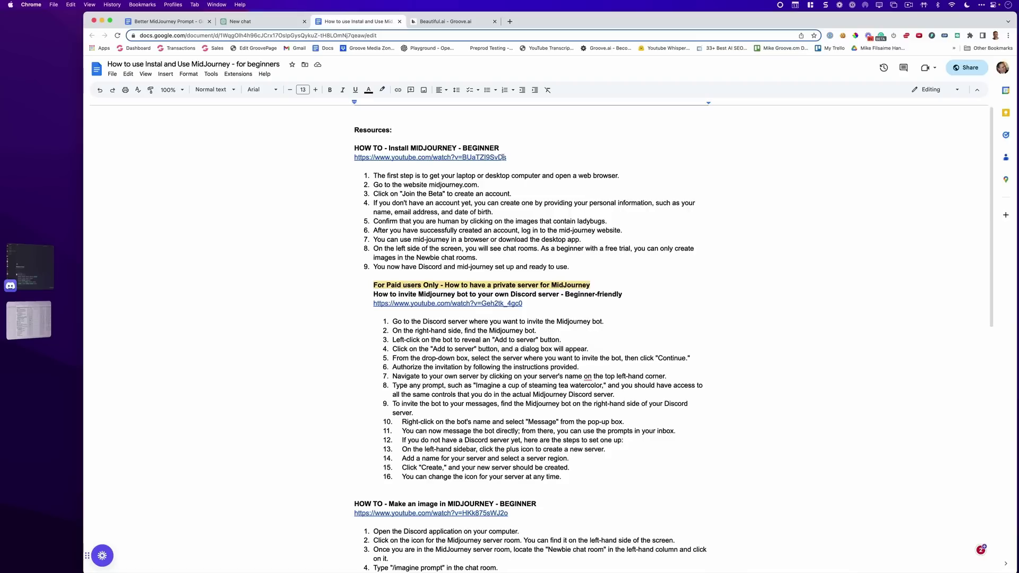
{"action": "scroll", "coordinate": [477, 230], "scroll_direction": "down", "scroll_amount": 5}
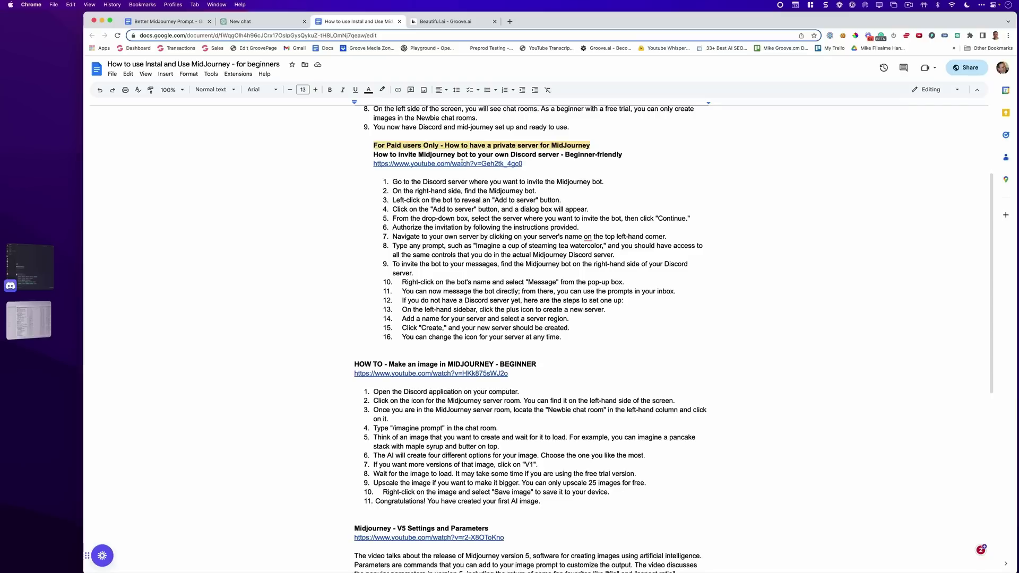
{"action": "scroll", "coordinate": [462, 163], "scroll_direction": "down", "scroll_amount": 5}
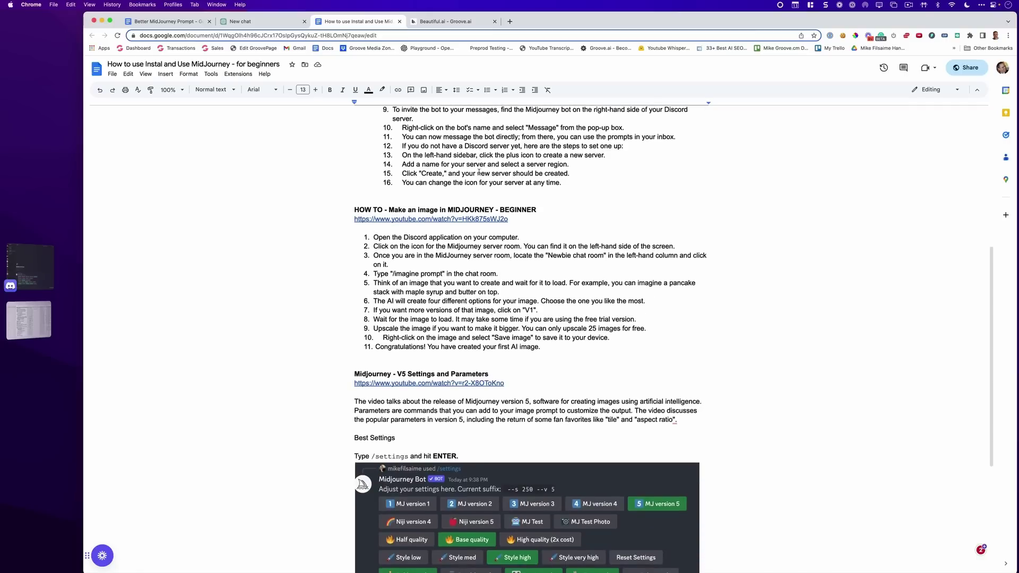
{"action": "scroll", "coordinate": [461, 320], "scroll_direction": "down", "scroll_amount": 6}
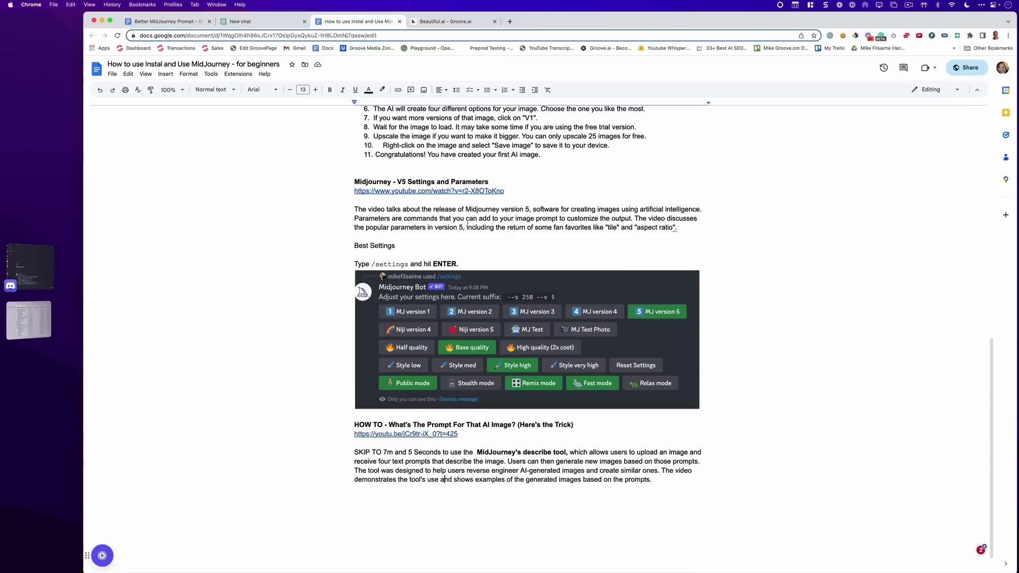
Delete the extra space before 'MidJourney's describe tool' in the What's The Prompt section.
{"action": "scroll", "coordinate": [441, 398], "scroll_direction": "down", "scroll_amount": 1}
{"action": "left_click_drag", "start_coordinate": [391, 395], "coordinate": [502, 395]}
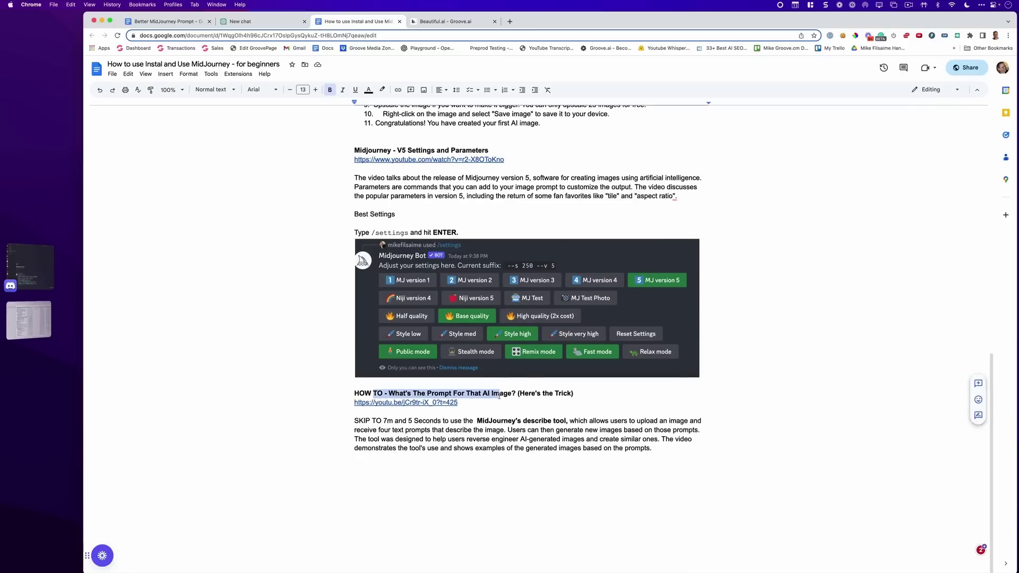
{"action": "double_click", "coordinate": [483, 413]}
{"action": "left_click", "coordinate": [483, 414]}
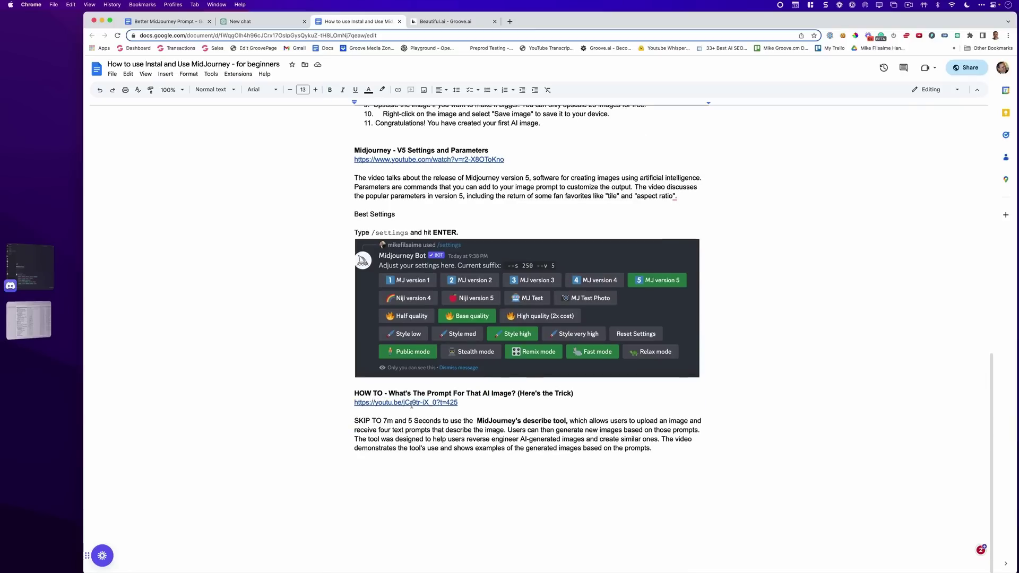
{"action": "key", "text": "BackSpace"}
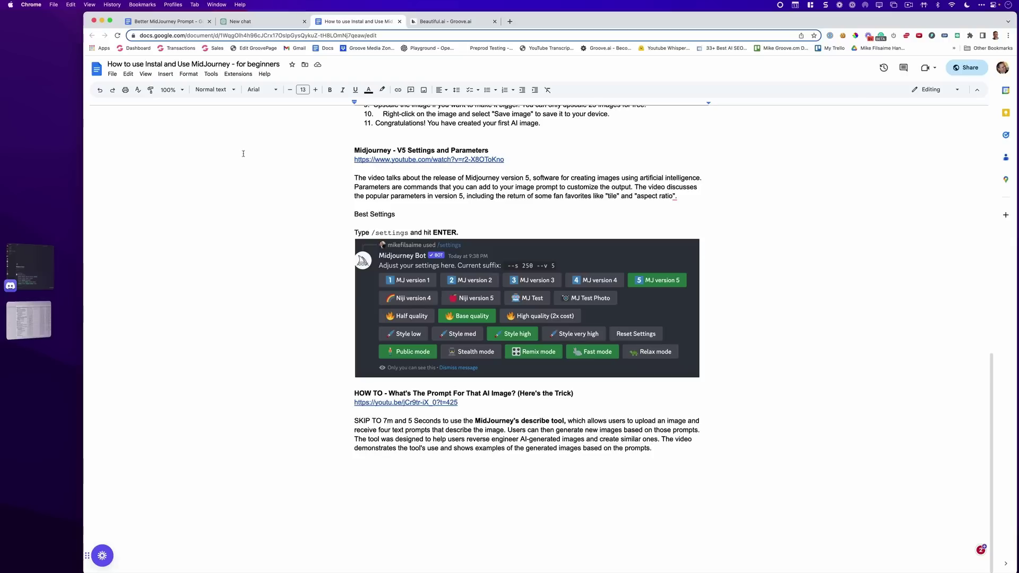
Close the MidJourney beginner guide tab and switch over to Discord.
{"action": "left_click", "coordinate": [183, 25]}
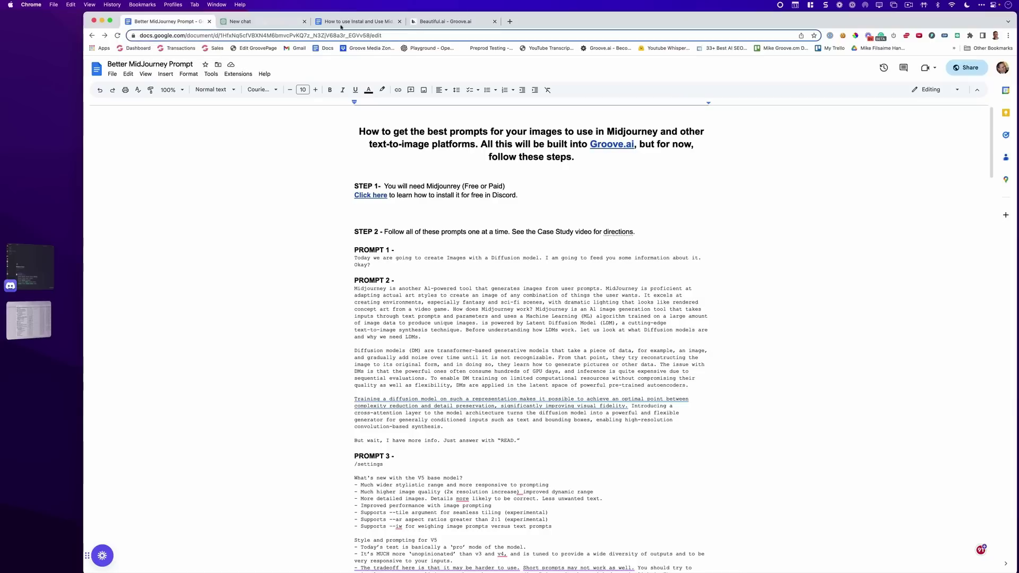
{"action": "left_click", "coordinate": [399, 22]}
{"action": "left_click", "coordinate": [48, 261]}
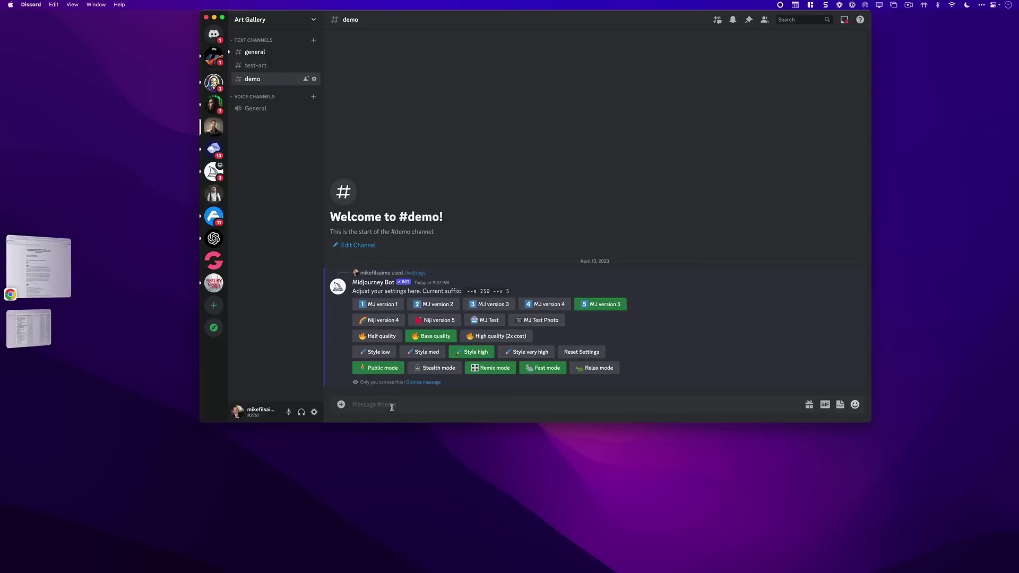
Run /imagine with the pasted prompt for a man and a child in a Rockwell-style bakery.
{"action": "type", "text": "/"}
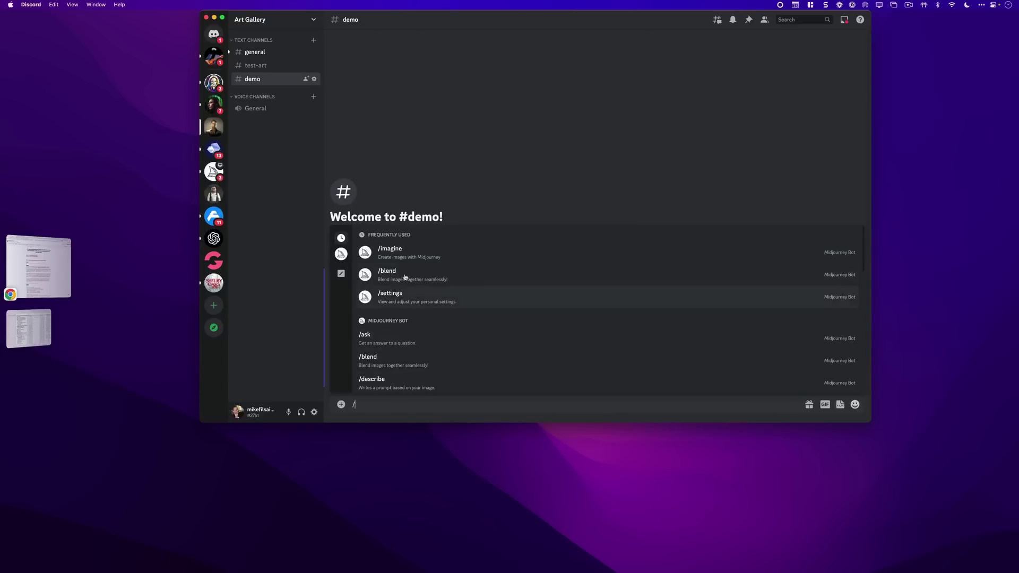
{"action": "left_click", "coordinate": [404, 252]}
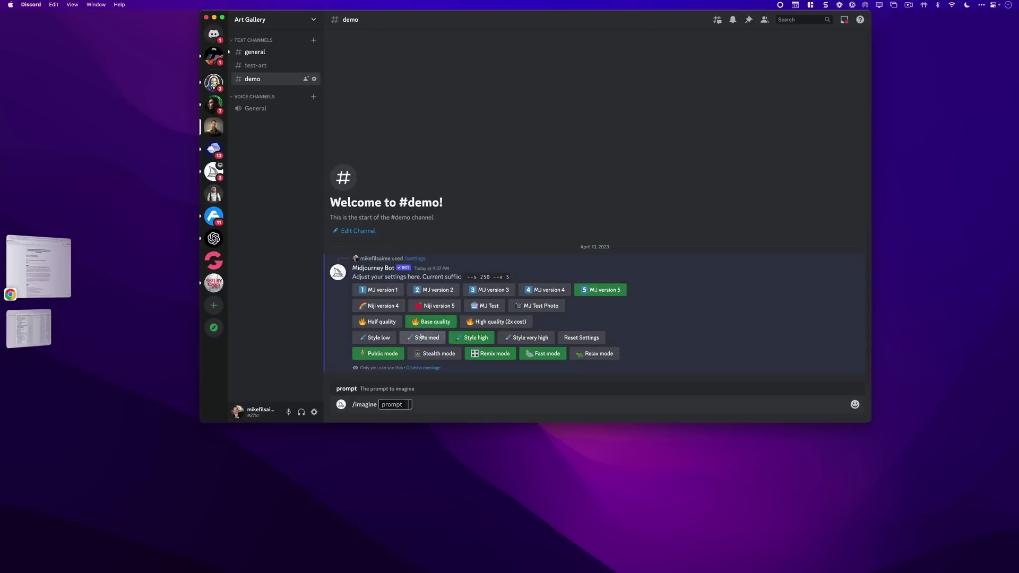
{"action": "key", "text": "BackSpace"}
{"action": "key", "text": "BackSpace"}
{"action": "key", "text": "BackSpace"}
{"action": "key", "text": "BackSpace"}
{"action": "key", "text": "BackSpace"}
{"action": "key", "text": "BackSpace"}
{"action": "key", "text": "BackSpace"}
{"action": "key", "text": "BackSpace"}
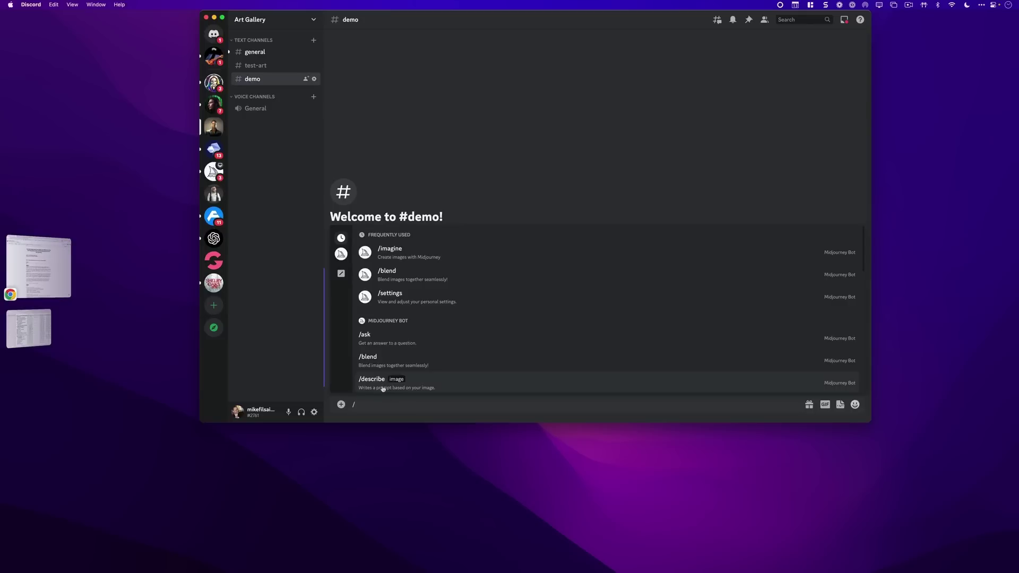
{"action": "left_click", "coordinate": [410, 257]}
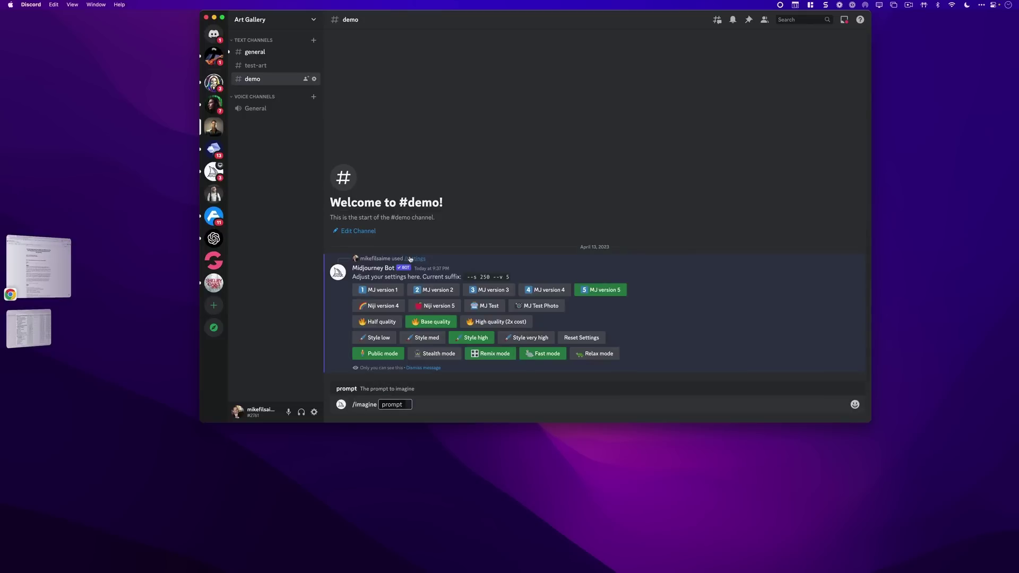
{"action": "type", "text": "a man and a child in a bakery in the style of Normal Rockwell"}
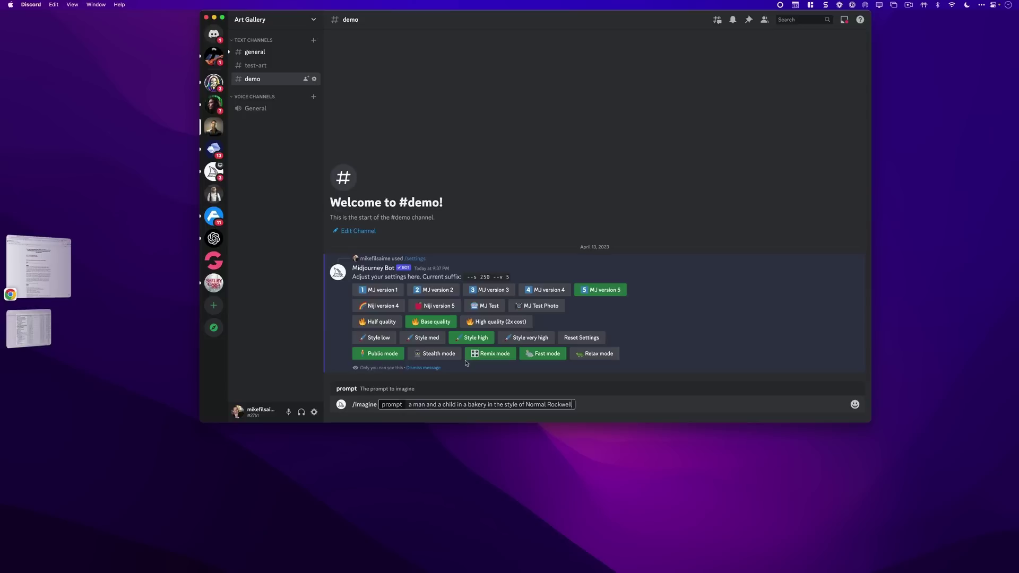
{"action": "key", "text": "Return"}
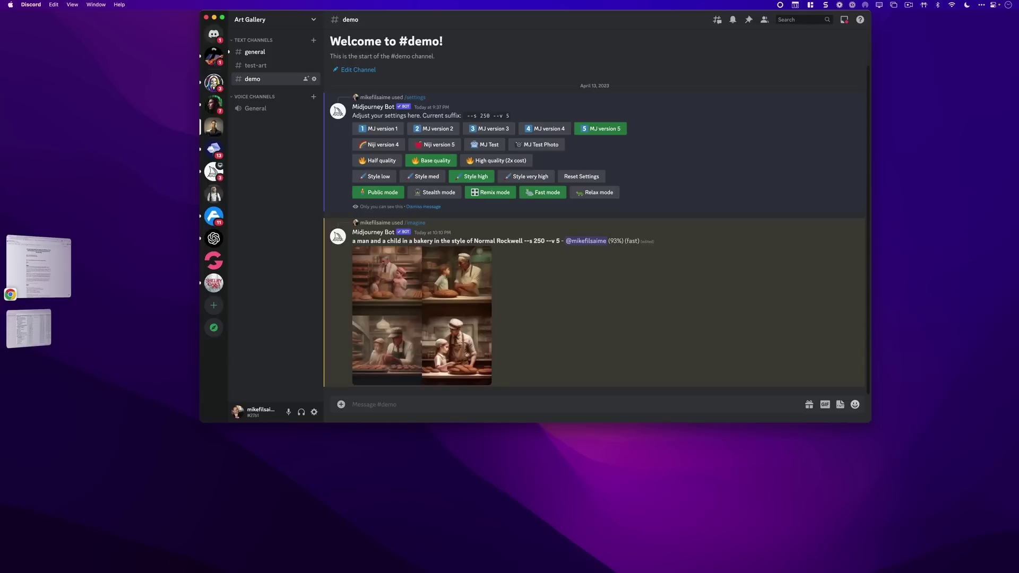
Enlarge the bakery image grid and open its full-size PNG in Chrome.
{"action": "left_click", "coordinate": [428, 281]}
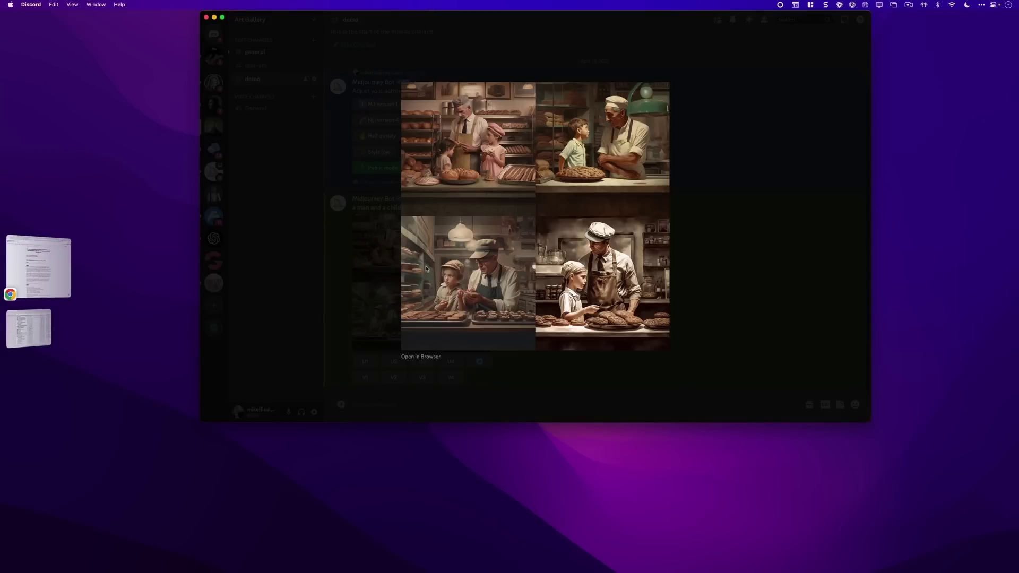
{"action": "left_click", "coordinate": [421, 357]}
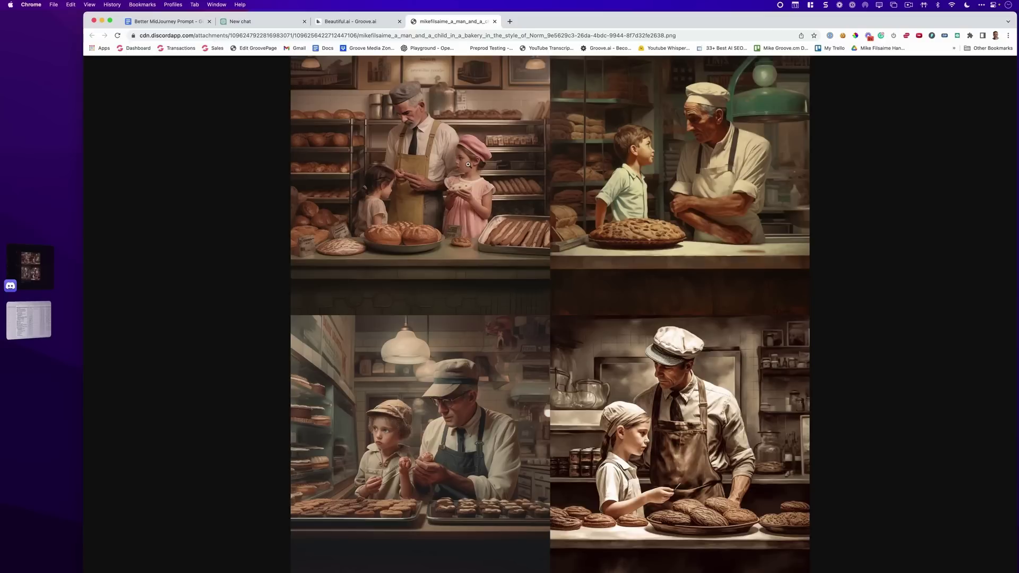
Close the image tab and send the Prompt 1 text to the new GPT-4 chat.
{"action": "left_click", "coordinate": [173, 27]}
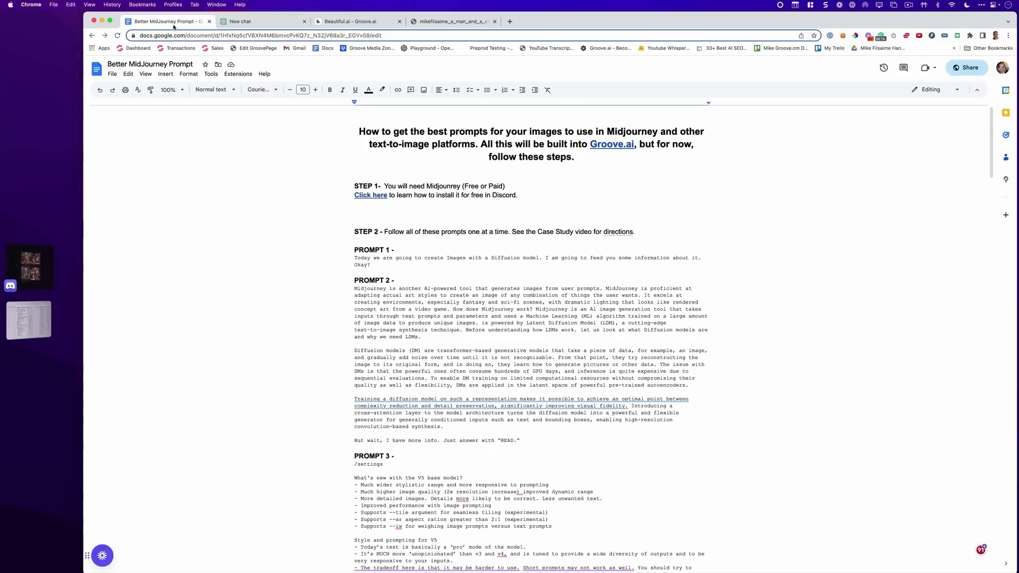
{"action": "left_click", "coordinate": [494, 21]}
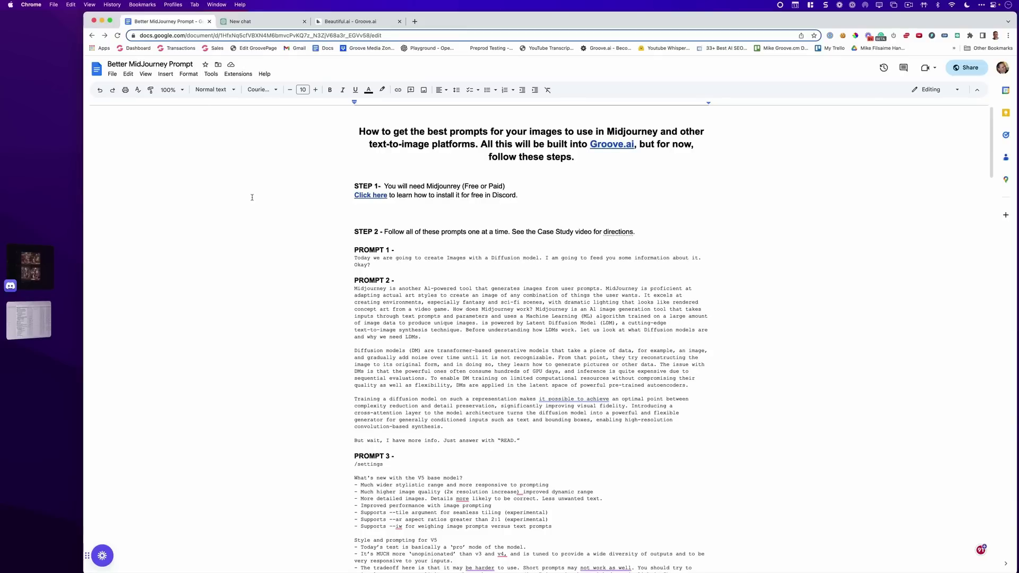
{"action": "left_click_drag", "start_coordinate": [373, 267], "coordinate": [357, 259]}
{"action": "key", "text": "super+c"}
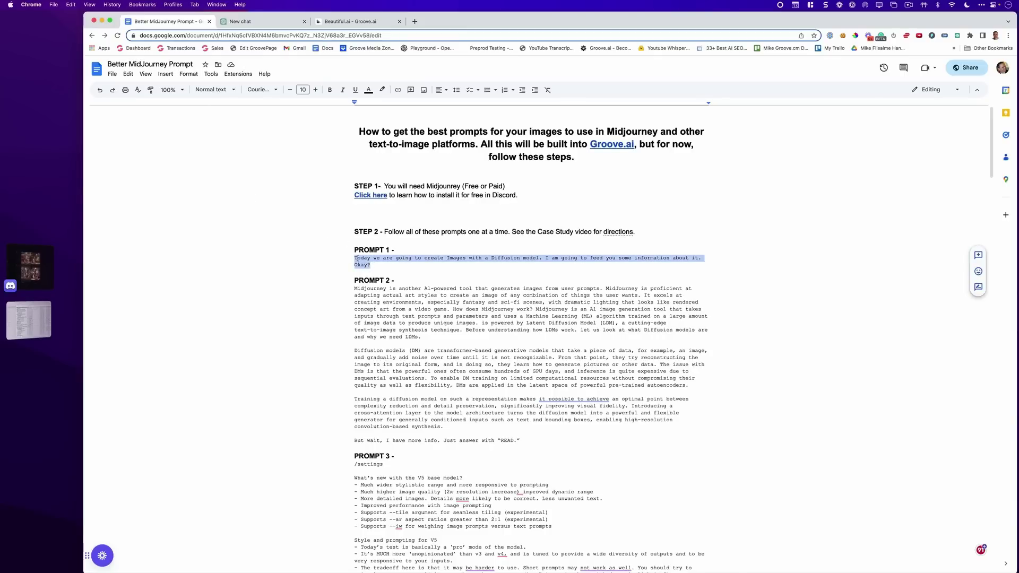
{"action": "left_click", "coordinate": [260, 21]}
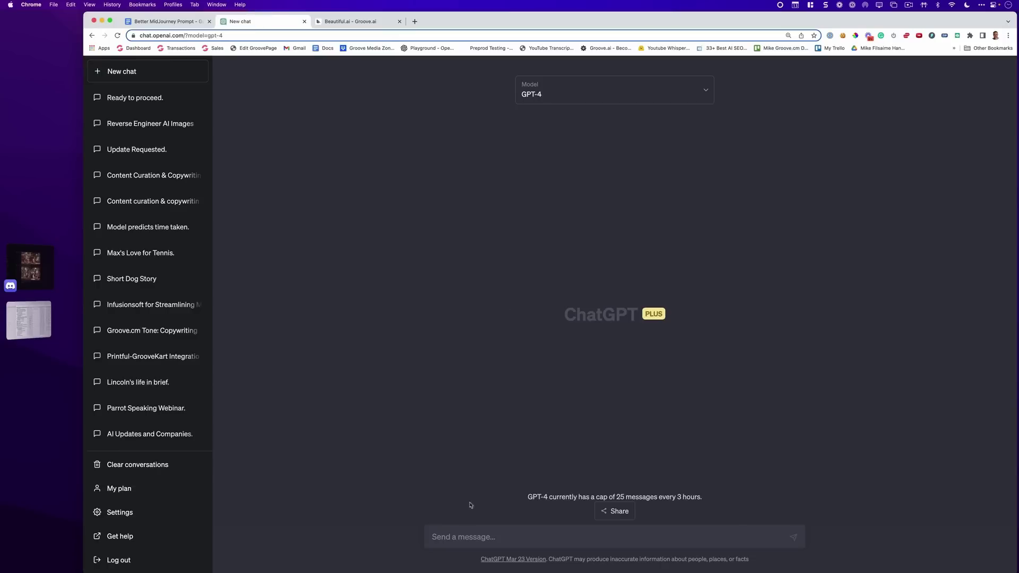
{"action": "left_click", "coordinate": [457, 535]}
{"action": "key", "text": "super+v"}
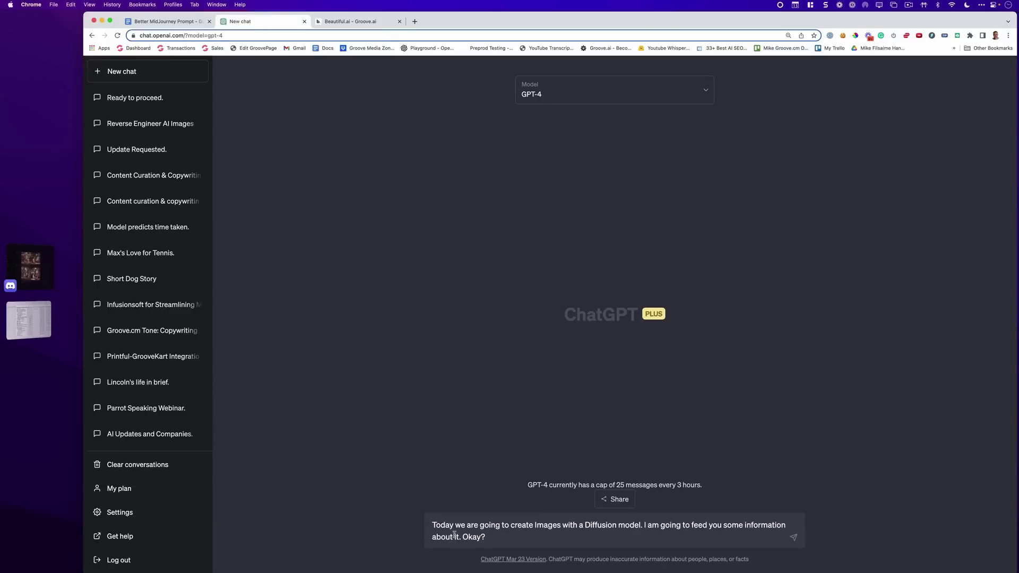
{"action": "key", "text": "Return"}
Rename the chat to 'Better MidJourney Prompts'.
{"action": "left_click", "coordinate": [188, 97]}
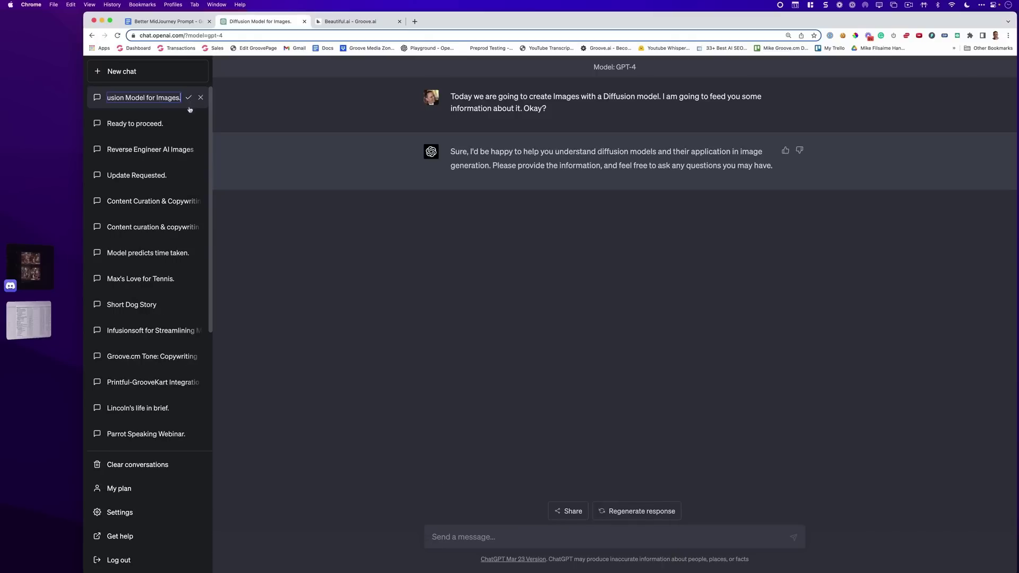
{"action": "key", "text": "super+a"}
{"action": "type", "text": "Better MidJourney Prompts"}
{"action": "key", "text": "Return"}
{"action": "left_click", "coordinate": [165, 21]}
Select Prompt 2 in the document and check its closing 'answer with READ' line in ChatGPT.
{"action": "left_click", "coordinate": [398, 281]}
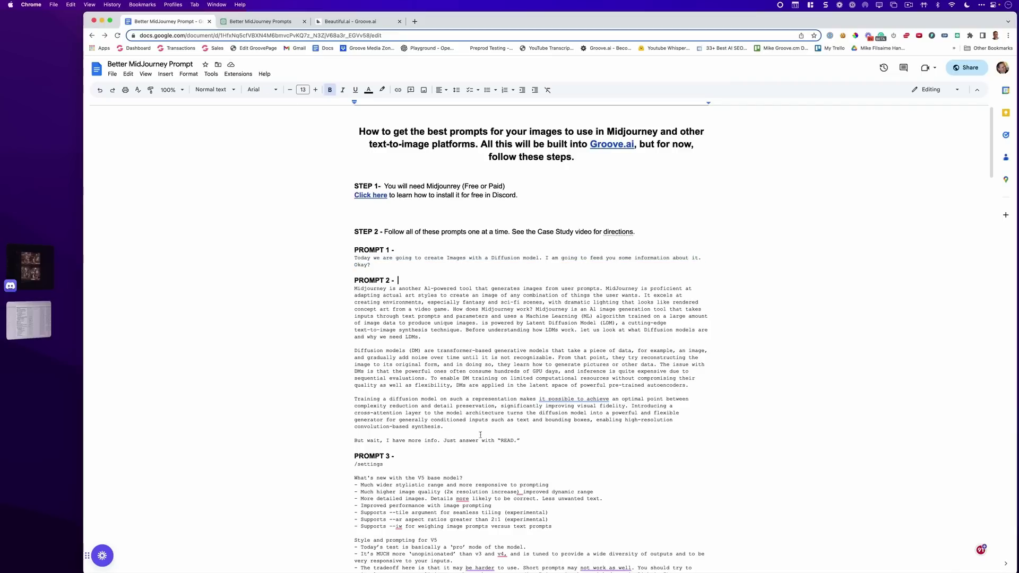
{"action": "left_click", "coordinate": [522, 441]}
{"action": "left_click", "coordinate": [347, 287], "text": "shift"}
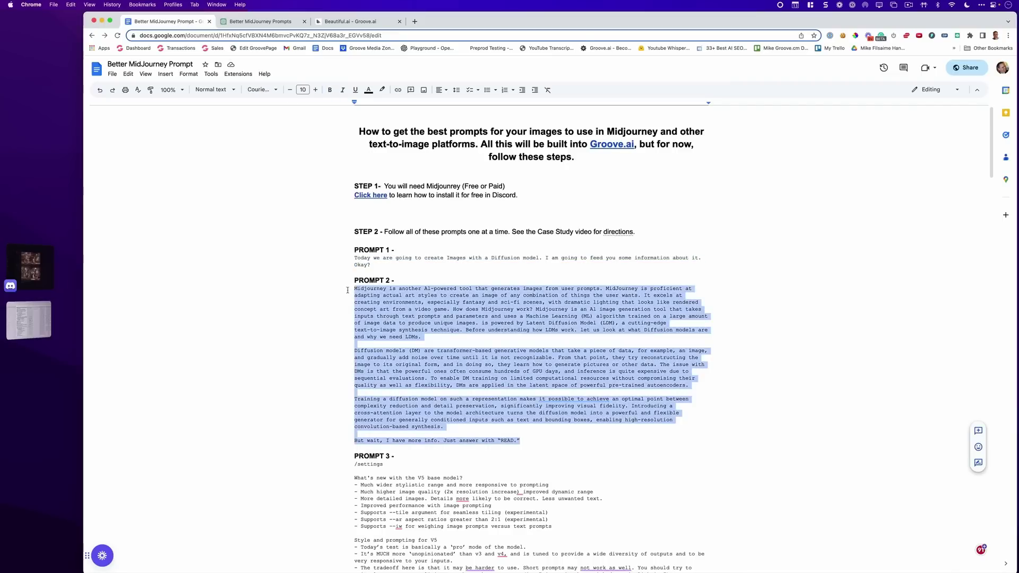
{"action": "left_click", "coordinate": [260, 21]}
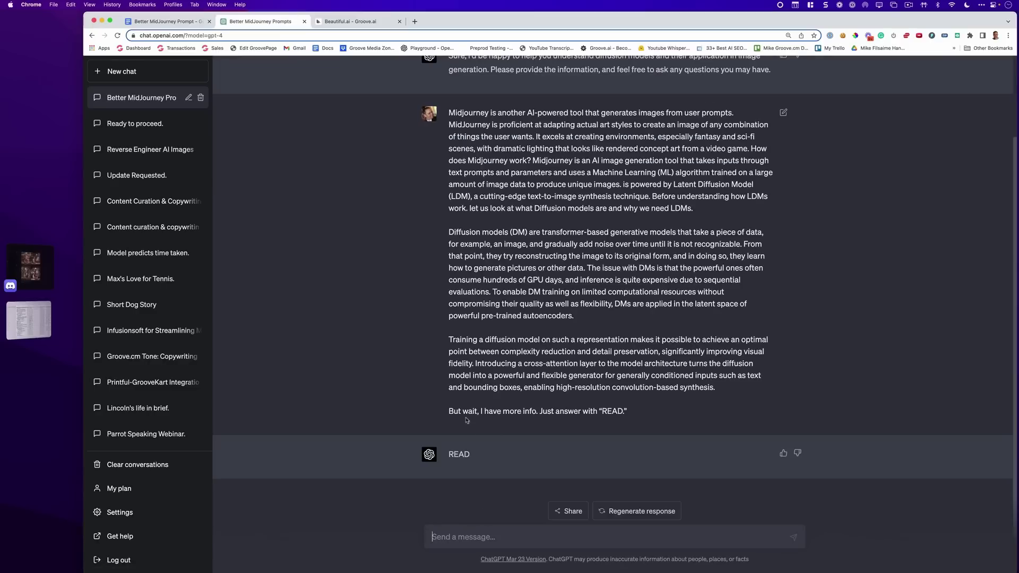
{"action": "left_click_drag", "start_coordinate": [452, 411], "coordinate": [629, 419]}
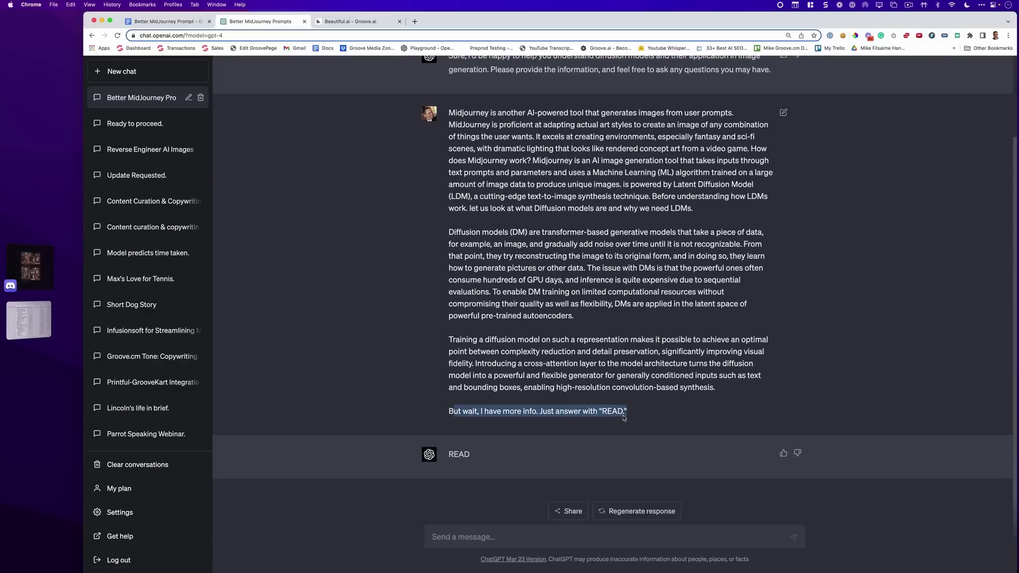
{"action": "left_click", "coordinate": [618, 419]}
Select Prompt 3 in the document and paste it into ChatGPT's message box.
{"action": "left_click", "coordinate": [176, 21]}
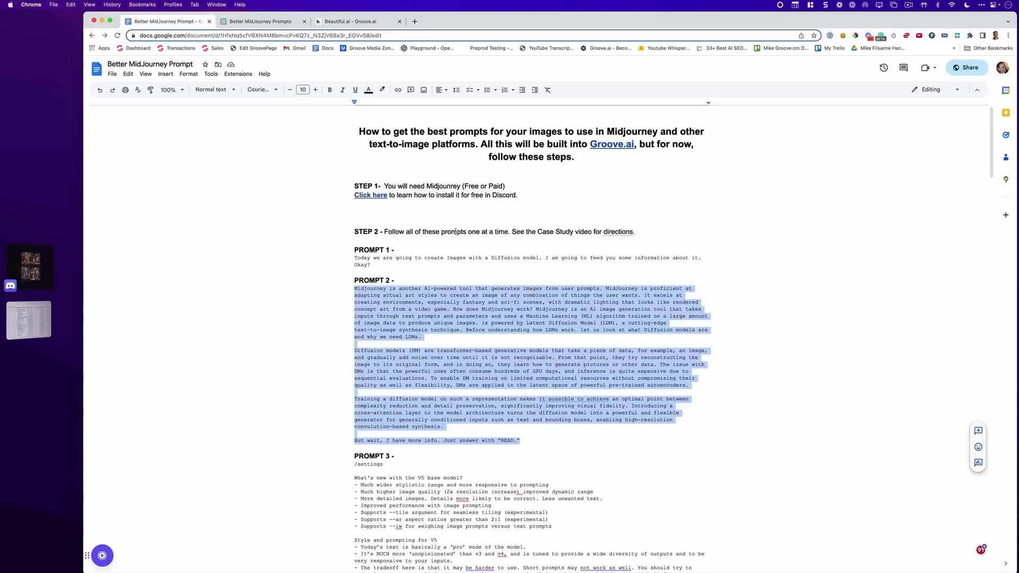
{"action": "scroll", "coordinate": [362, 228], "scroll_direction": "down", "scroll_amount": 10}
{"action": "left_click", "coordinate": [347, 202]}
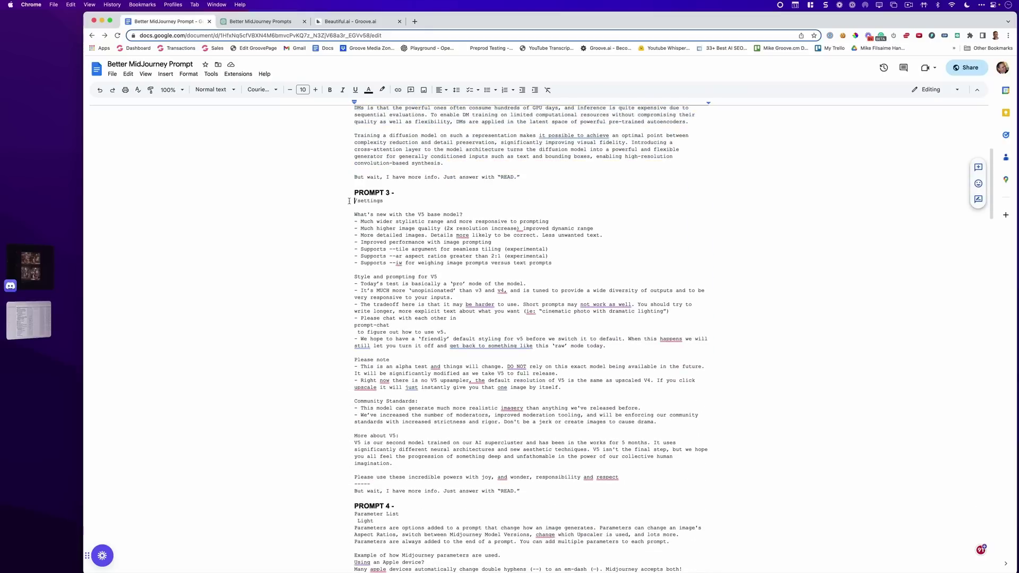
{"action": "scroll", "coordinate": [524, 290], "scroll_direction": "down", "scroll_amount": 5}
{"action": "left_click", "coordinate": [525, 291], "text": "shift"}
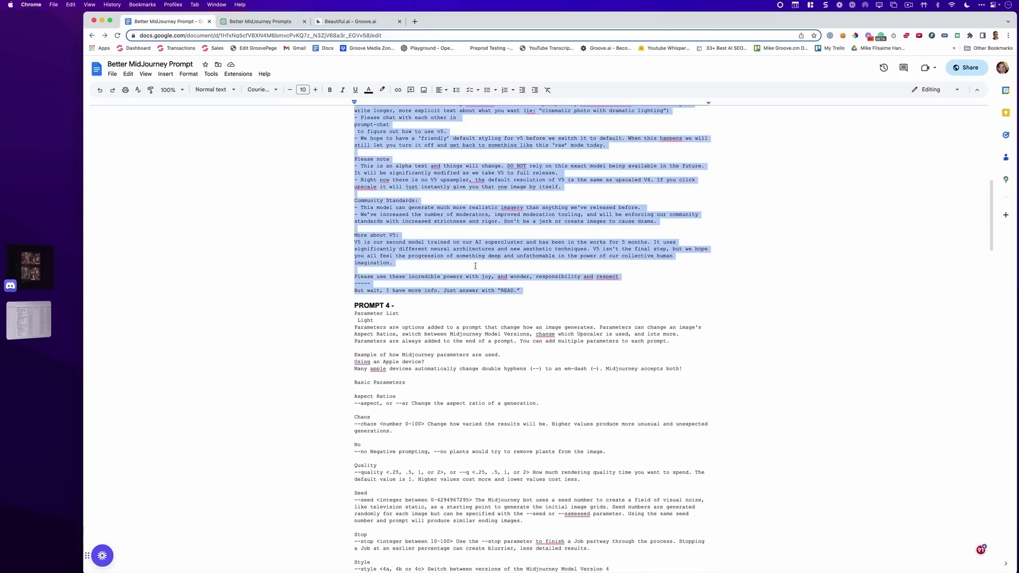
{"action": "left_click", "coordinate": [260, 21]}
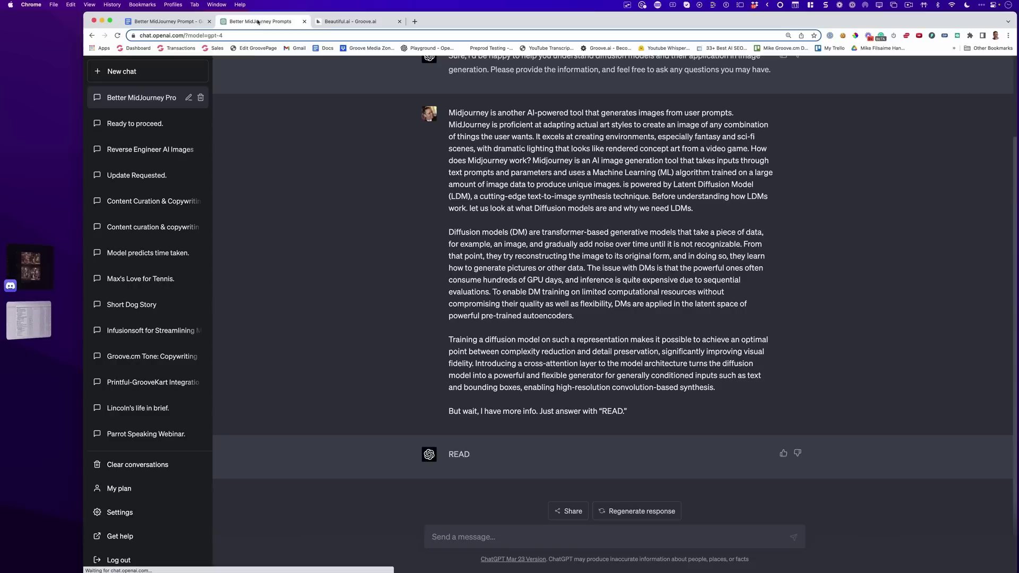
{"action": "left_click", "coordinate": [479, 537]}
{"action": "key", "text": "super+v"}
Select the Prompt 4 text in the document and return to ChatGPT.
{"action": "left_click", "coordinate": [165, 21]}
{"action": "left_click", "coordinate": [435, 354]}
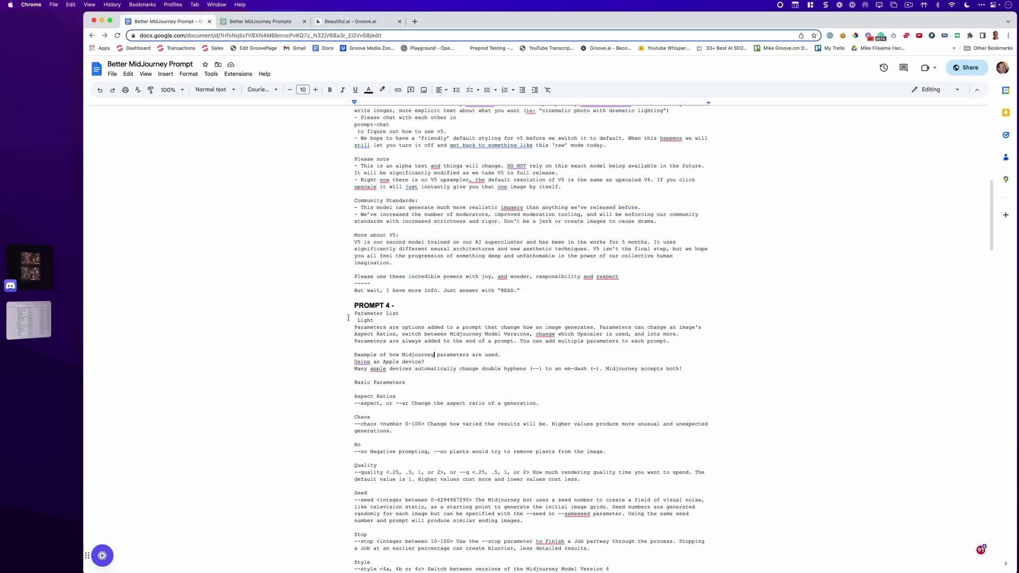
{"action": "scroll", "coordinate": [348, 317], "scroll_direction": "down", "scroll_amount": 3}
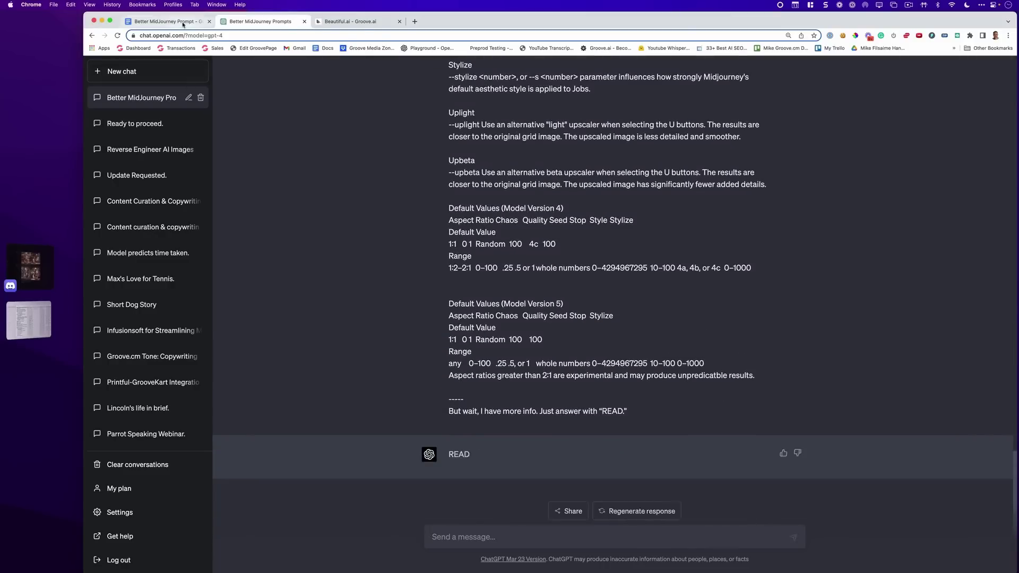
{"action": "left_click", "coordinate": [183, 21]}
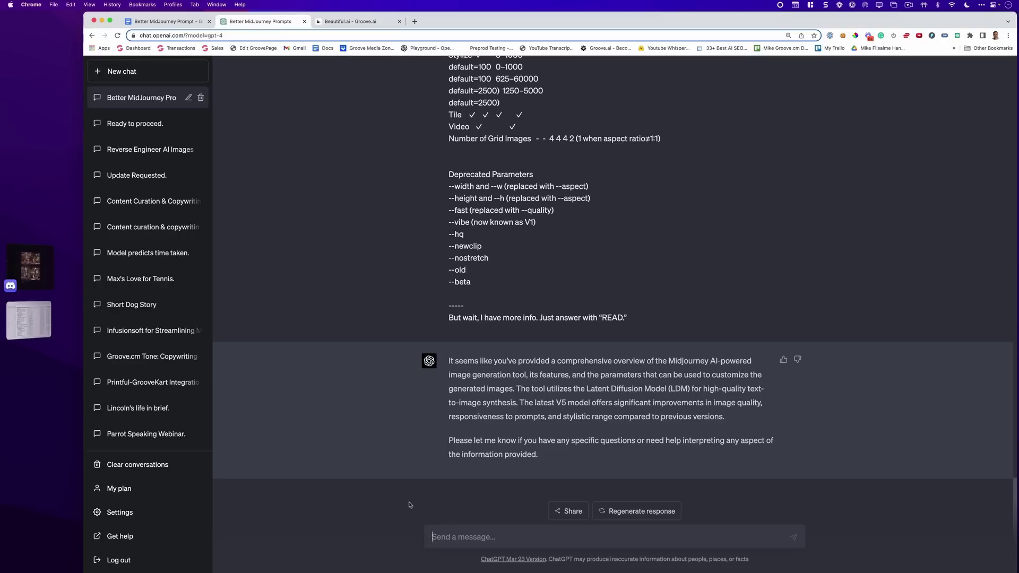
Copy Prompt 6 from the document and send it to ChatGPT.
{"action": "left_click", "coordinate": [164, 21]}
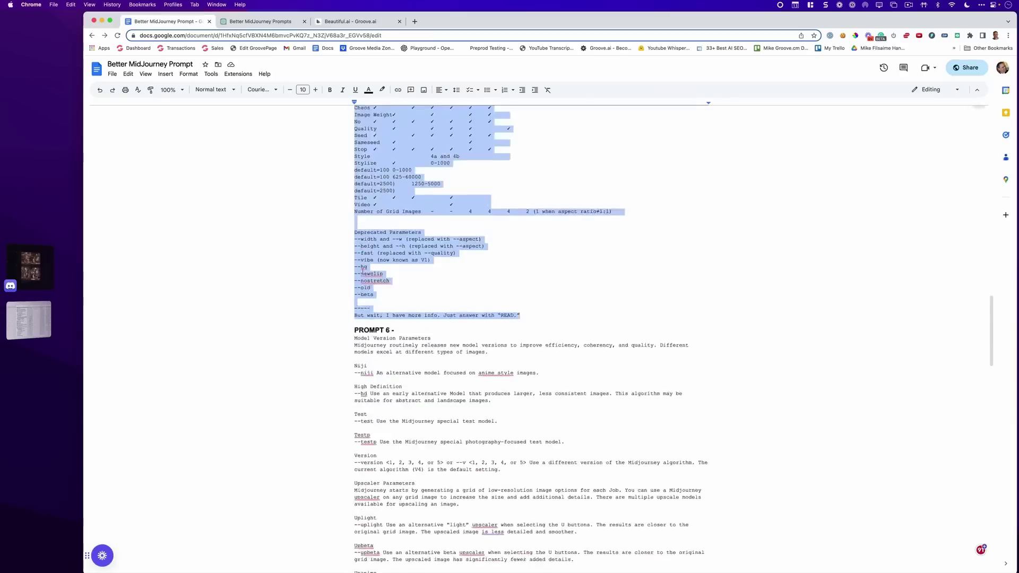
{"action": "scroll", "coordinate": [363, 270], "scroll_direction": "down", "scroll_amount": 3}
{"action": "left_click", "coordinate": [352, 252]}
{"action": "scroll", "coordinate": [352, 252], "scroll_direction": "down", "scroll_amount": 10}
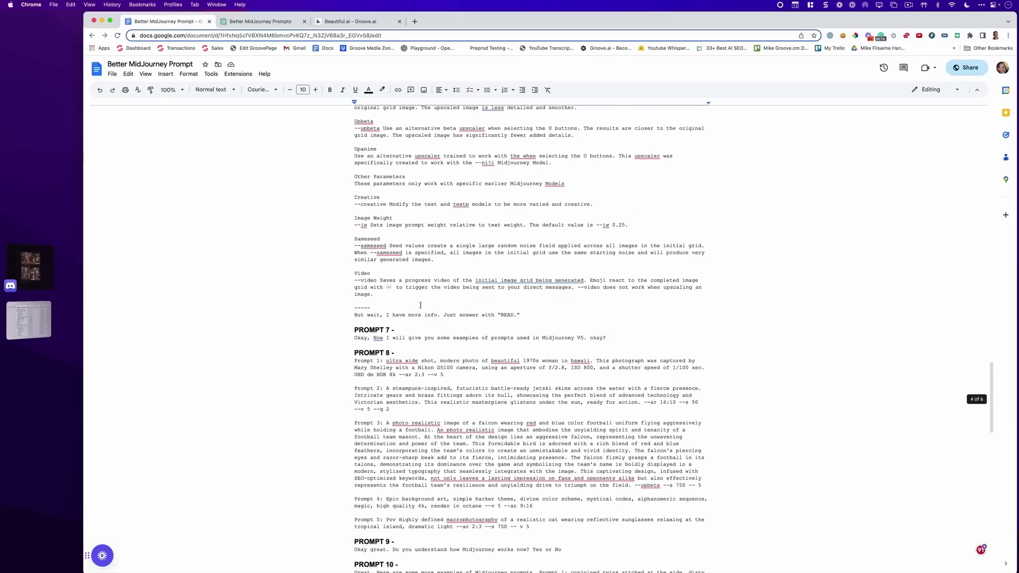
{"action": "left_click", "coordinate": [522, 315], "text": "shift"}
{"action": "key", "text": "super+c"}
{"action": "key", "text": "super+2"}
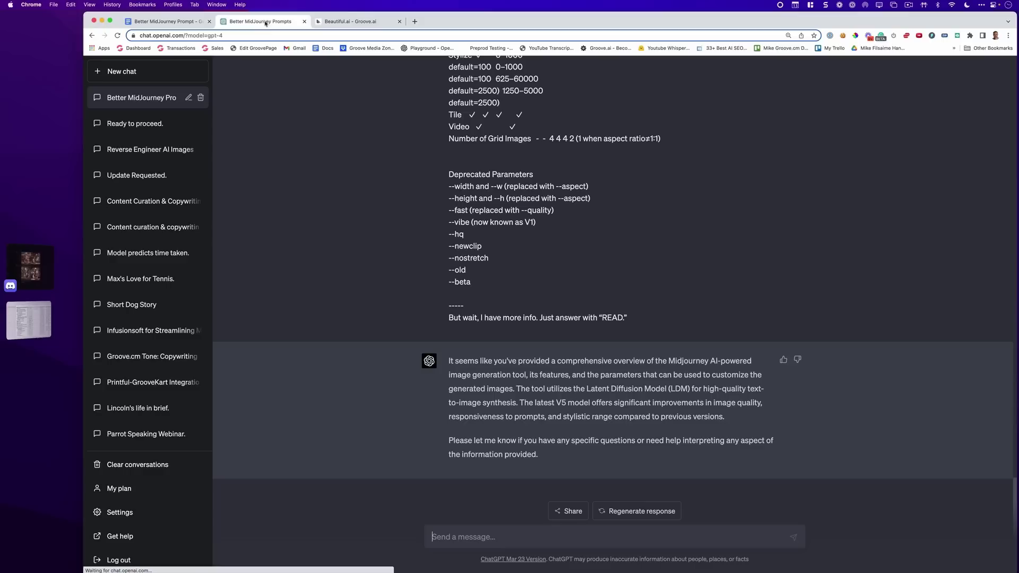
{"action": "left_click", "coordinate": [464, 535]}
{"action": "key", "text": "super+v"}
{"action": "key", "text": "Return"}
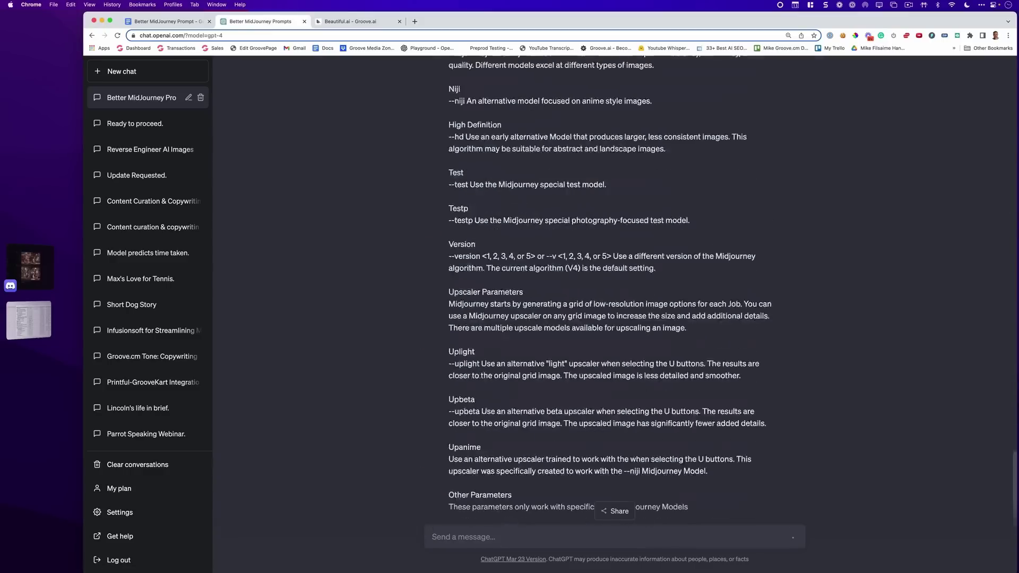
Send ChatGPT the Prompt 7 line announcing the example prompts.
{"action": "key", "text": "super+1"}
{"action": "scroll", "coordinate": [354, 284], "scroll_direction": "down", "scroll_amount": 3}
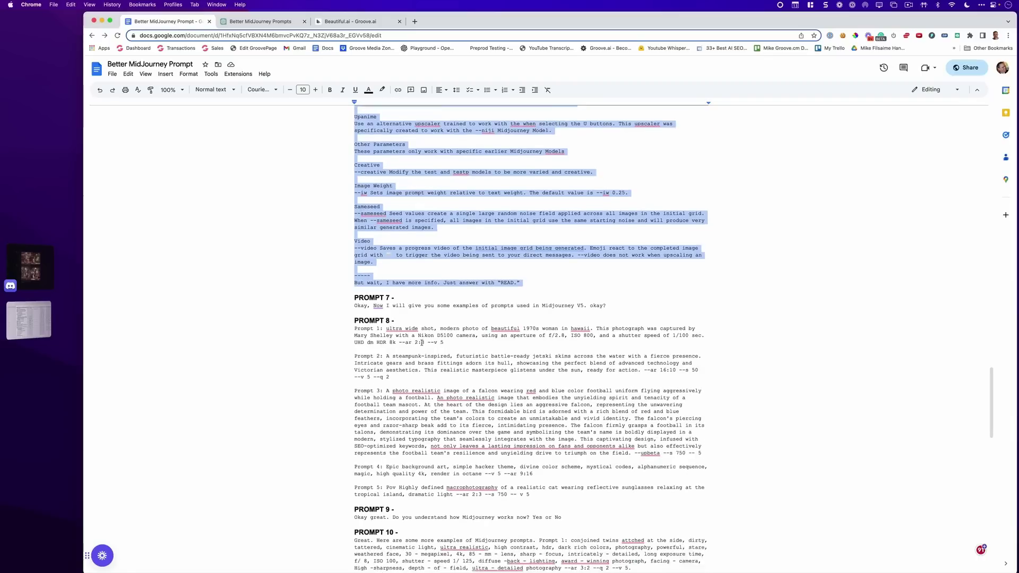
{"action": "left_click", "coordinate": [354, 285]}
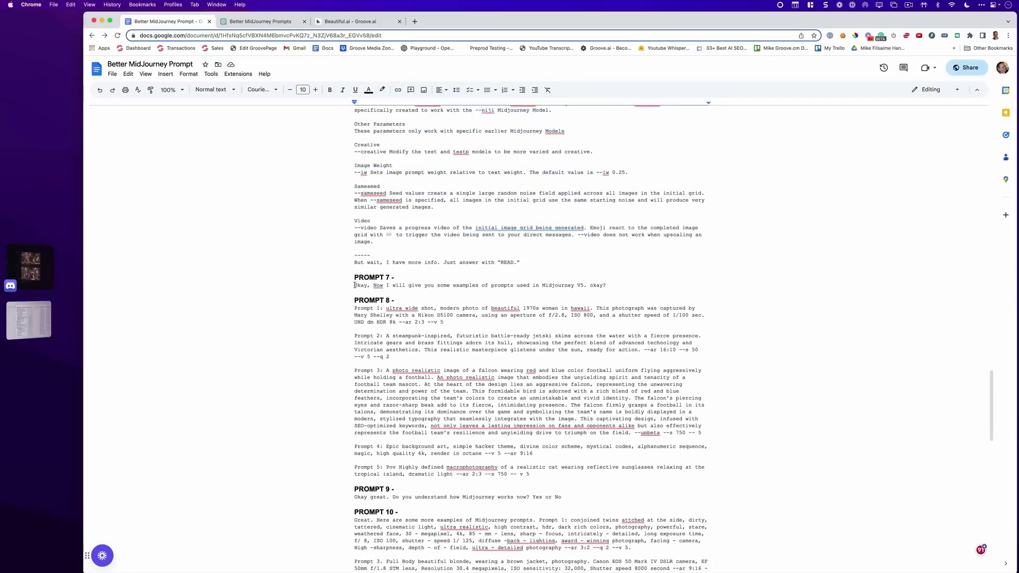
{"action": "left_click", "coordinate": [609, 285], "text": "shift"}
{"action": "key", "text": "super+c"}
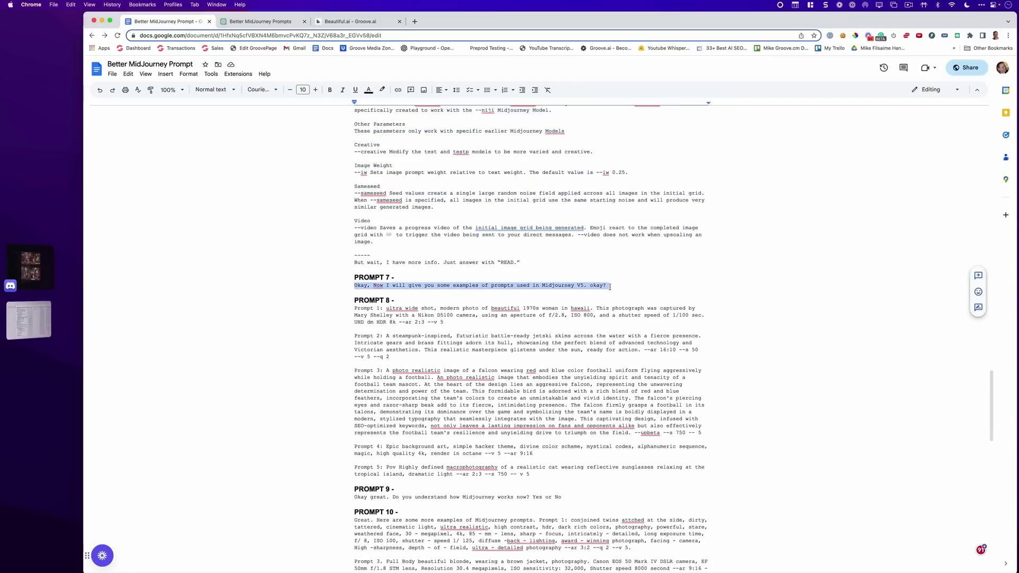
{"action": "key", "text": "super+2"}
{"action": "left_click", "coordinate": [475, 530]}
{"action": "key", "text": "super+v"}
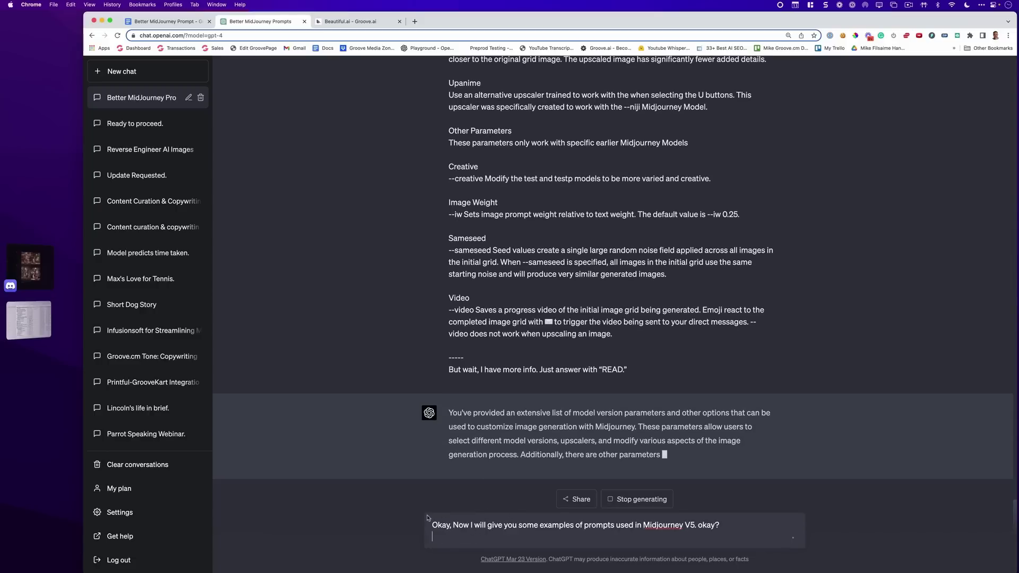
{"action": "key", "text": "Return"}
Copy example prompts 1 through 5 and paste them into ChatGPT's message box.
{"action": "key", "text": "super+1"}
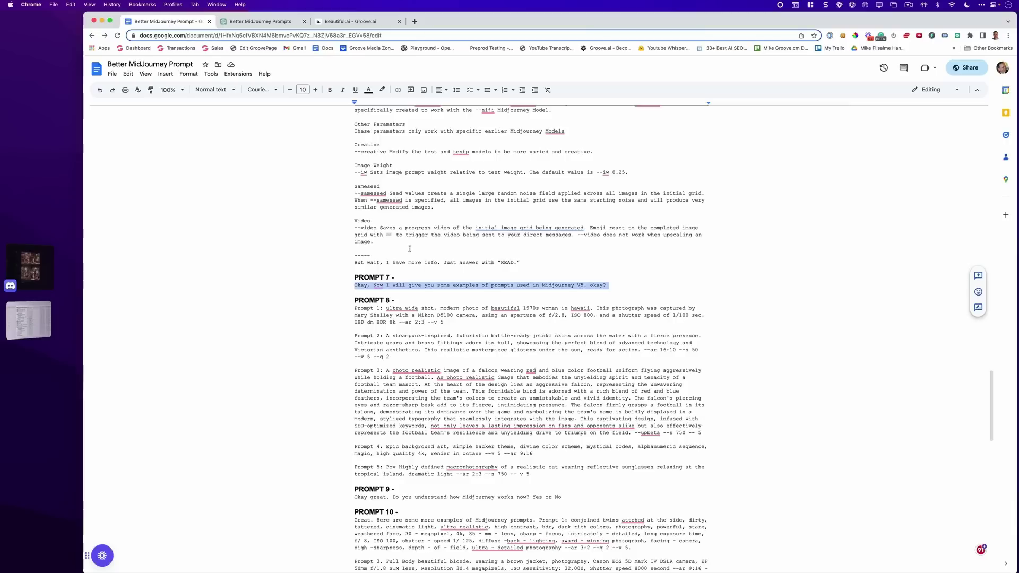
{"action": "scroll", "coordinate": [397, 263], "scroll_direction": "down", "scroll_amount": 2}
{"action": "left_click", "coordinate": [354, 206]}
{"action": "left_click", "coordinate": [529, 373], "text": "shift"}
{"action": "key", "text": "super+c"}
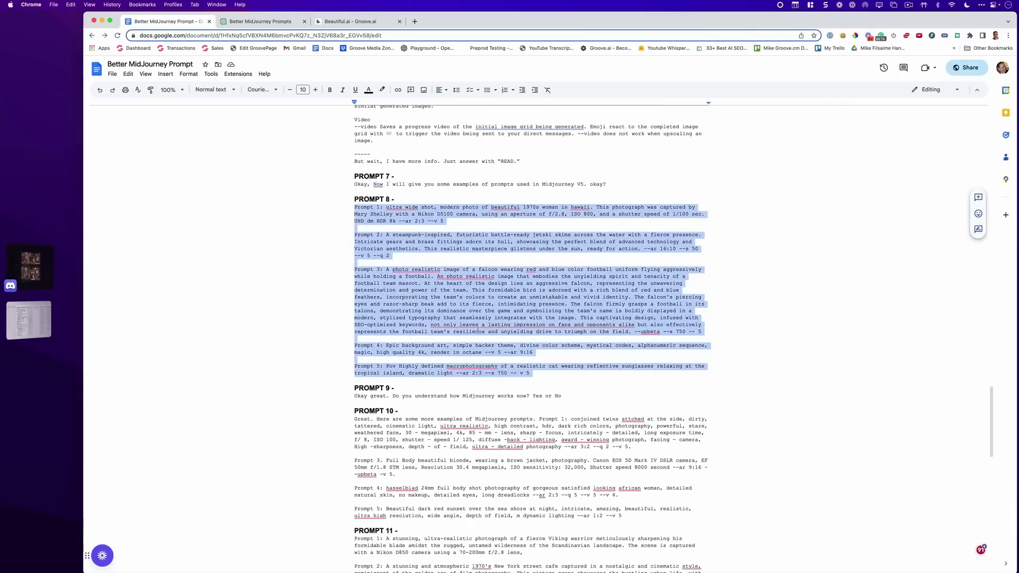
{"action": "key", "text": "super+2"}
{"action": "key", "text": "super+v"}
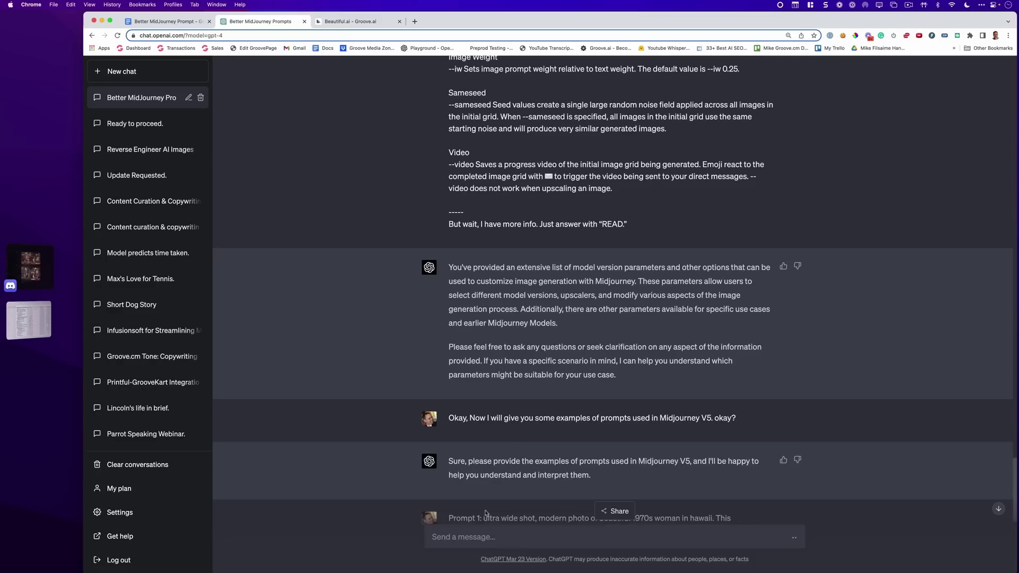
Send the five examples, then the PROMPT 9 question asking if it understands Midjourney.
{"action": "left_click", "coordinate": [172, 23]}
{"action": "scroll", "coordinate": [523, 265], "scroll_direction": "down", "scroll_amount": 3}
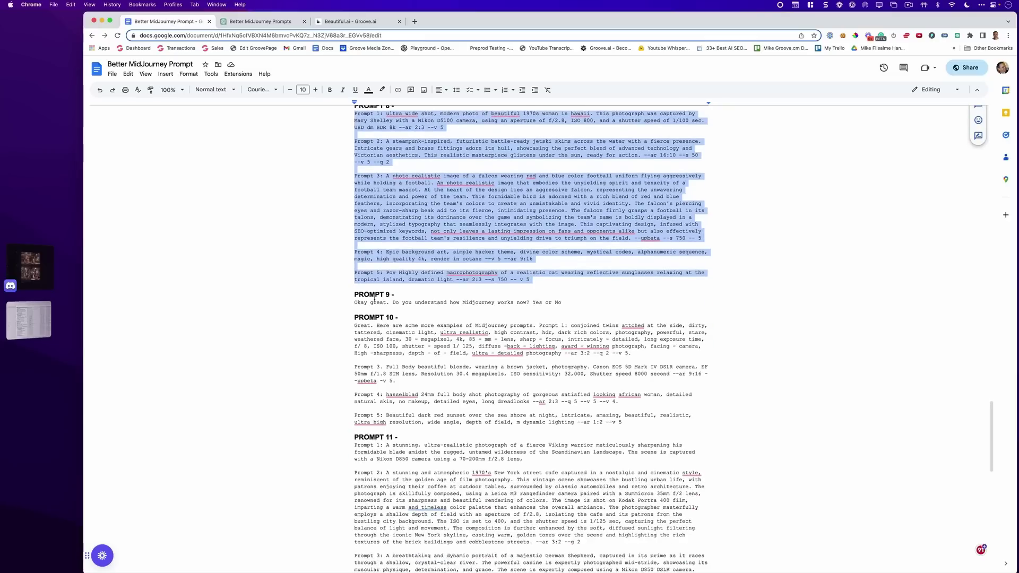
{"action": "left_click", "coordinate": [354, 303]}
{"action": "left_click", "coordinate": [561, 304], "text": "shift"}
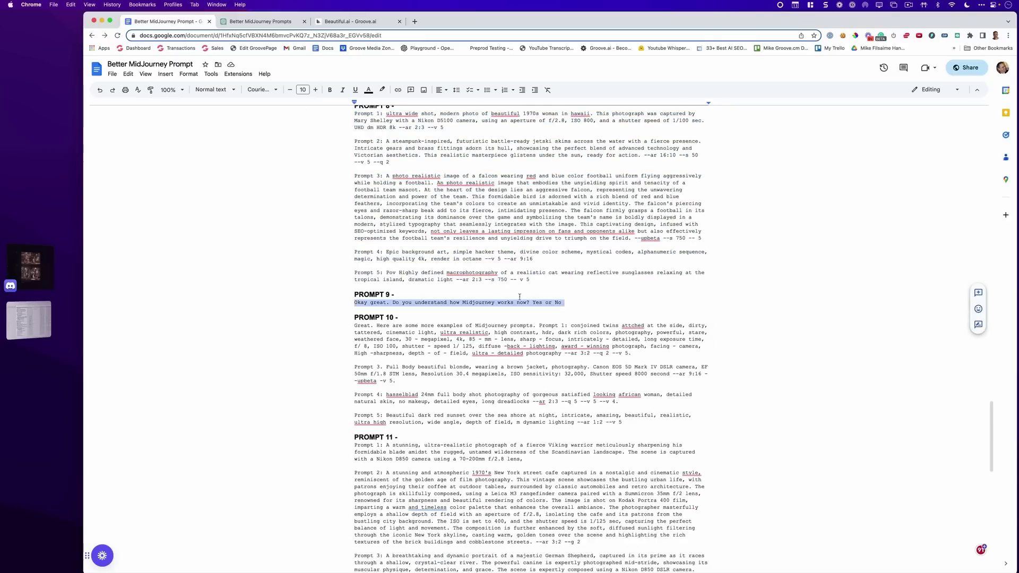
{"action": "left_click", "coordinate": [261, 22]}
{"action": "key", "text": "Return"}
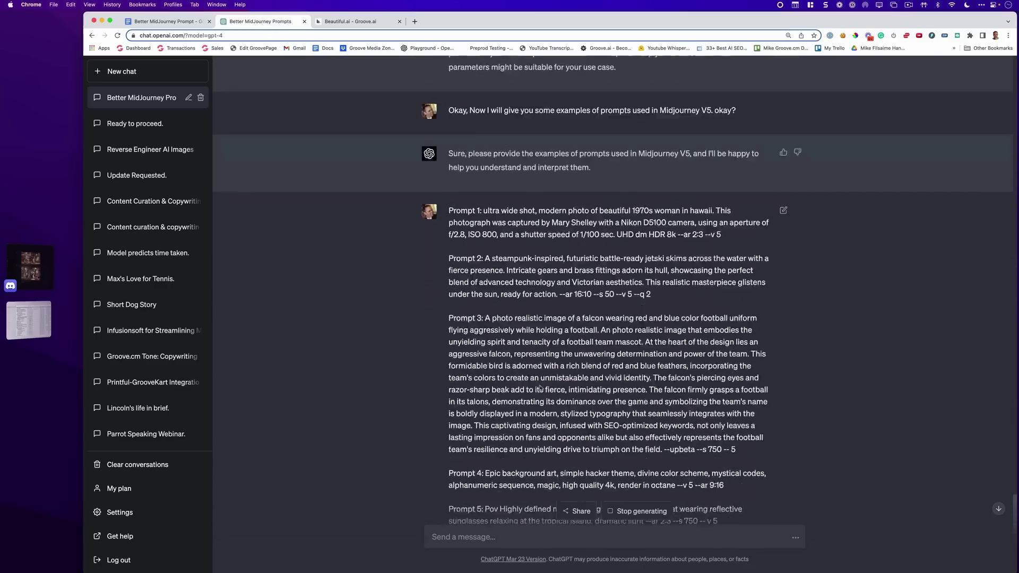
{"action": "key", "text": "super+v"}
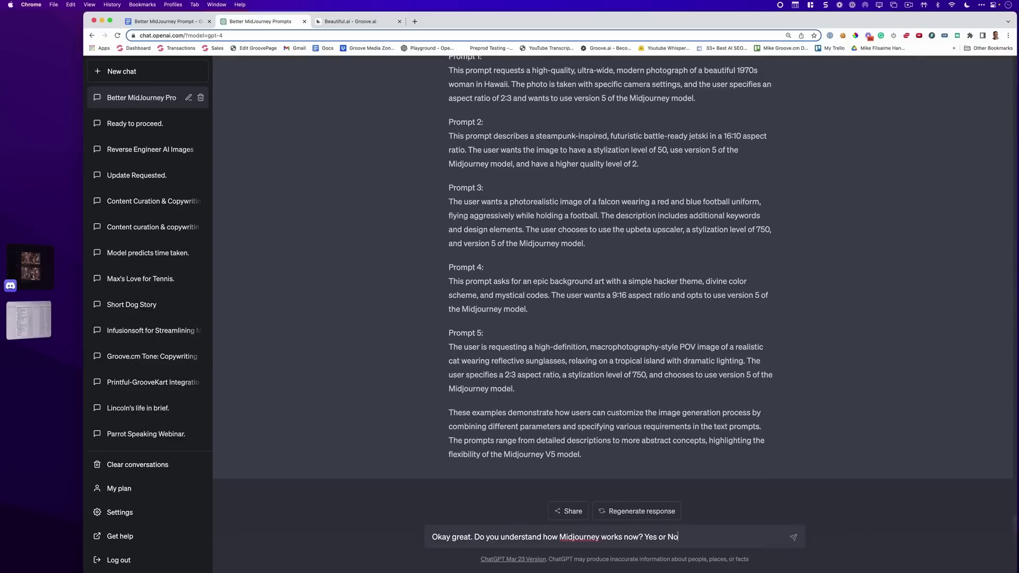
{"action": "key", "text": "Return"}
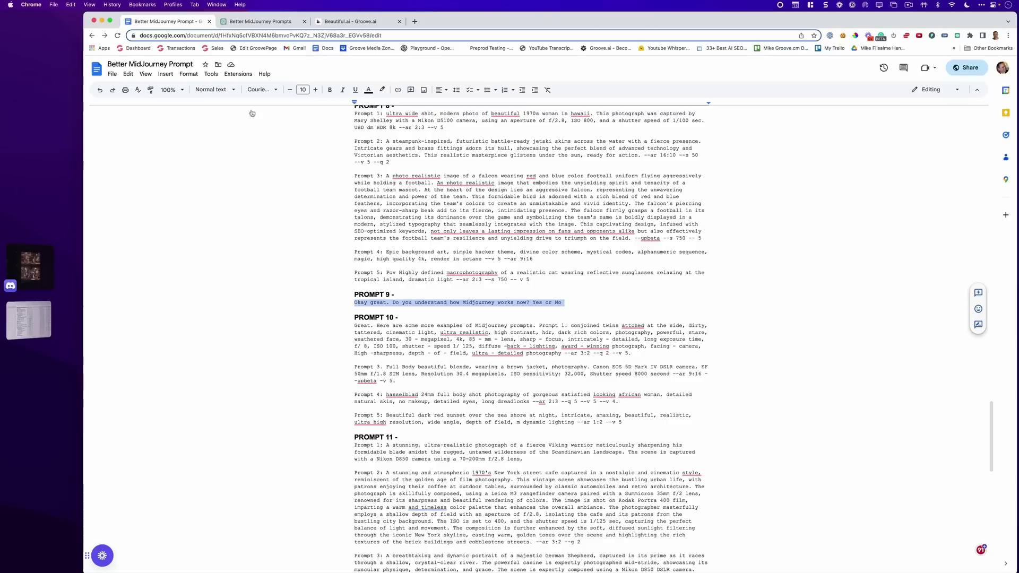
Copy the PROMPT 10 example prompts from the document and send them to ChatGPT.
{"action": "left_click", "coordinate": [168, 21]}
{"action": "scroll", "coordinate": [383, 246], "scroll_direction": "down", "scroll_amount": 3}
{"action": "left_click", "coordinate": [355, 240]}
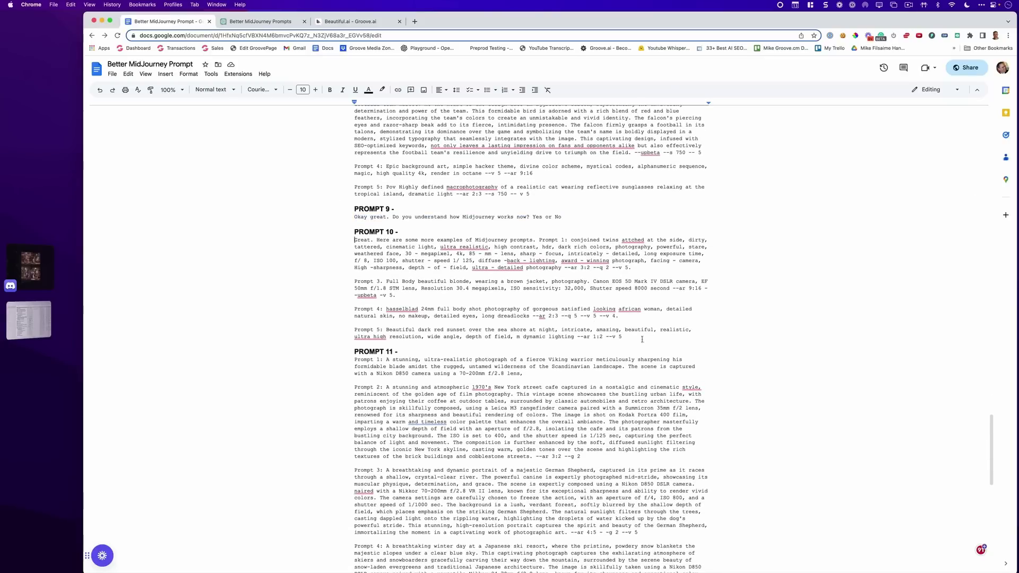
{"action": "left_click", "coordinate": [625, 338], "text": "shift"}
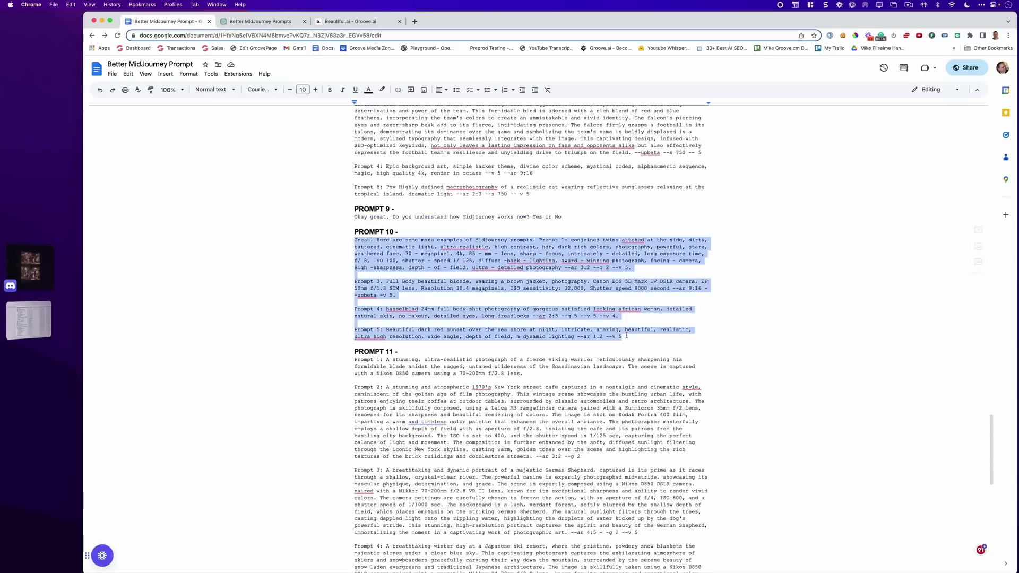
{"action": "left_click", "coordinate": [269, 21]}
{"action": "left_click", "coordinate": [474, 540]}
{"action": "key", "text": "cmd+v"}
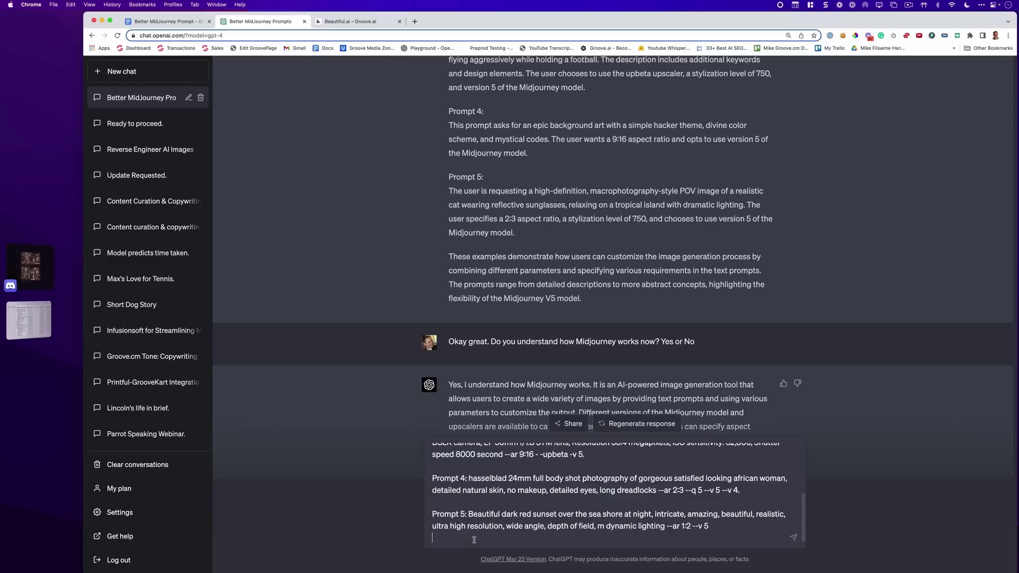
{"action": "key", "text": "Return"}
Send the PROMPT 11 example prompts and read through ChatGPT's acknowledgement.
{"action": "key", "text": "cmd+1"}
{"action": "scroll", "coordinate": [371, 248], "scroll_direction": "down", "scroll_amount": 2}
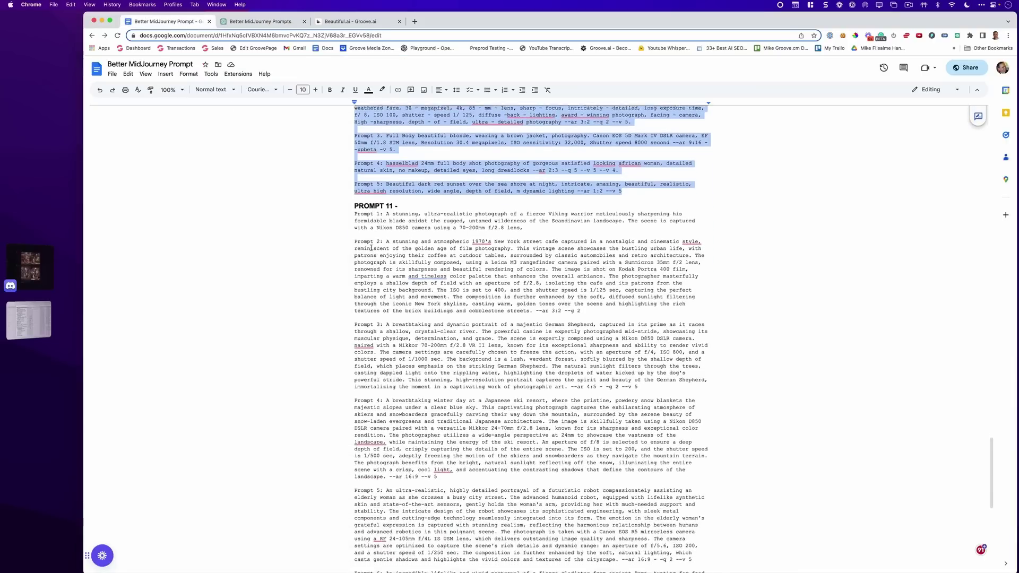
{"action": "left_click", "coordinate": [354, 207]}
{"action": "scroll", "coordinate": [403, 247], "scroll_direction": "down", "scroll_amount": 9}
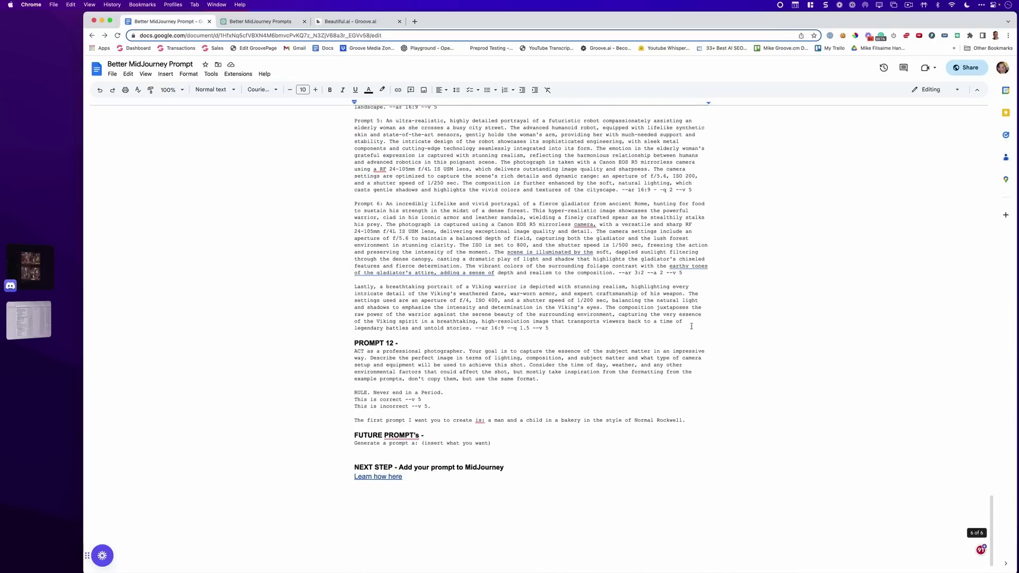
{"action": "left_click", "coordinate": [560, 329], "text": "shift"}
{"action": "key", "text": "cmd+2"}
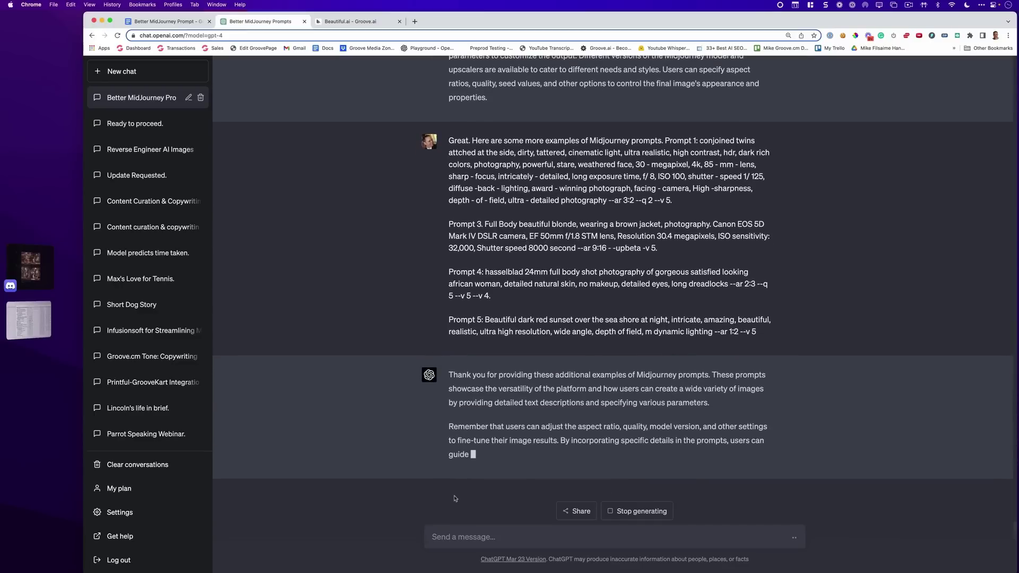
{"action": "left_click", "coordinate": [449, 537]}
{"action": "key", "text": "cmd+v"}
{"action": "key", "text": "Return"}
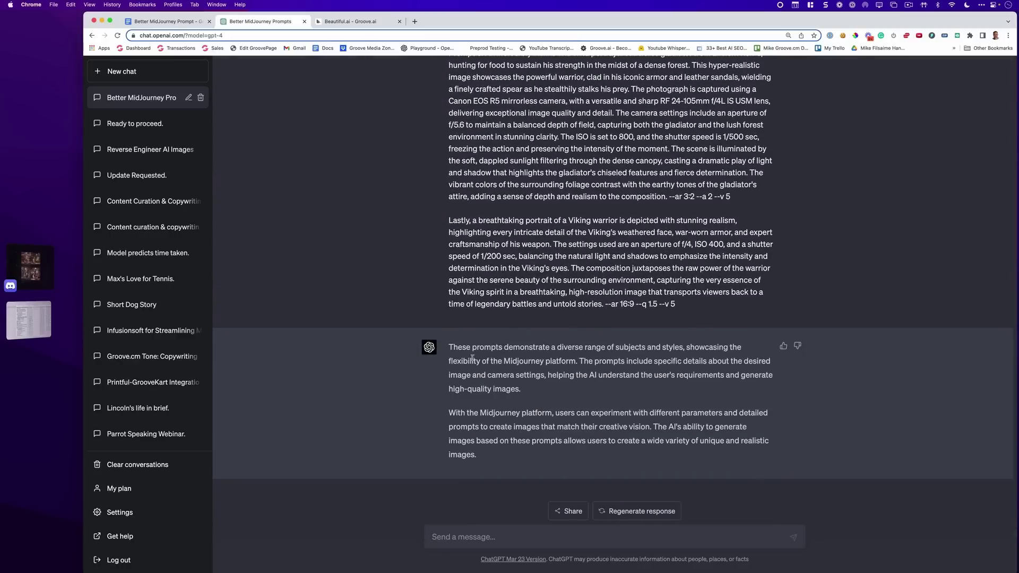
{"action": "scroll", "coordinate": [470, 350], "scroll_direction": "up", "scroll_amount": 2}
{"action": "scroll", "coordinate": [527, 209], "scroll_direction": "up", "scroll_amount": 1}
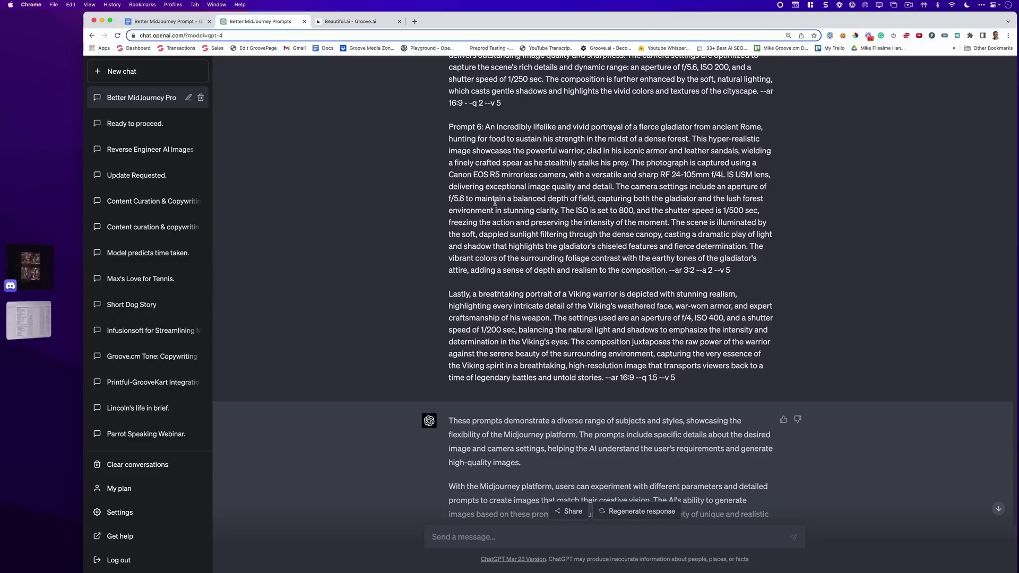
{"action": "scroll", "coordinate": [500, 200], "scroll_direction": "up", "scroll_amount": 1}
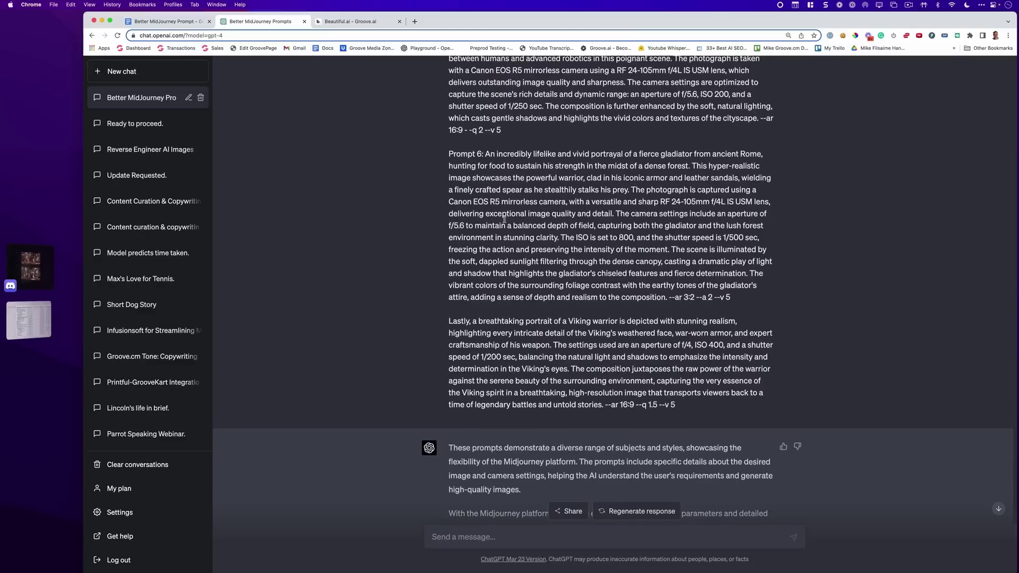
{"action": "scroll", "coordinate": [504, 220], "scroll_direction": "down", "scroll_amount": 3}
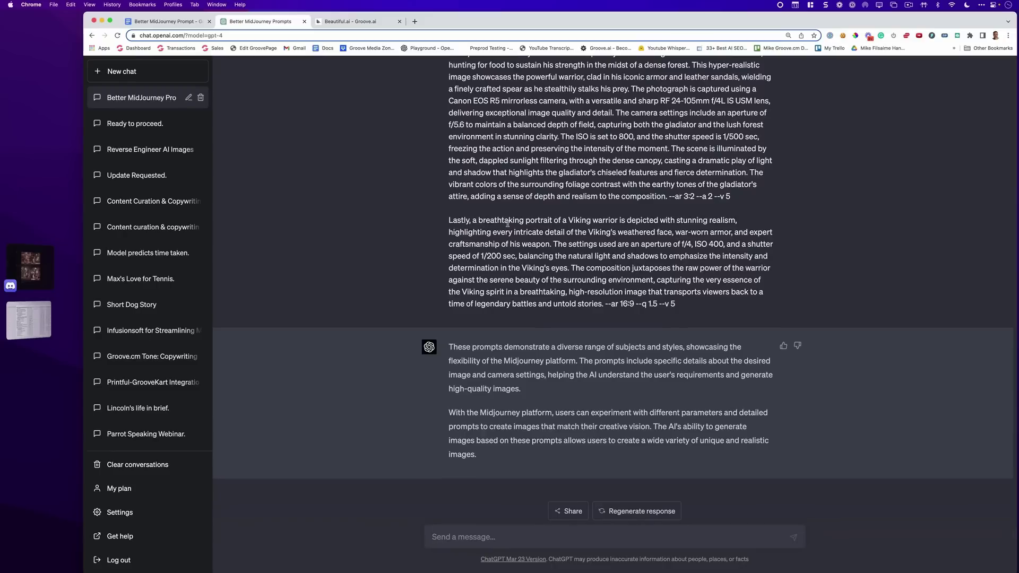
Paste the PROMPT 12 photographer instructions for a Rockwell-style bakery scene into ChatGPT's message box.
{"action": "left_click", "coordinate": [168, 25]}
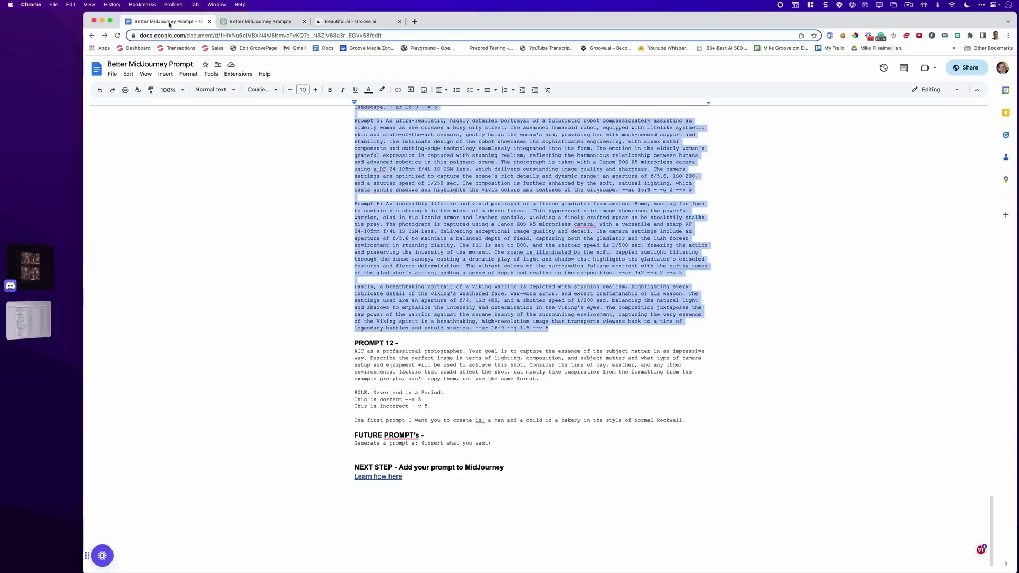
{"action": "left_click", "coordinate": [424, 408]}
{"action": "left_click_drag", "start_coordinate": [685, 420], "coordinate": [346, 350]}
{"action": "key", "text": "super+c"}
{"action": "left_click", "coordinate": [260, 21]}
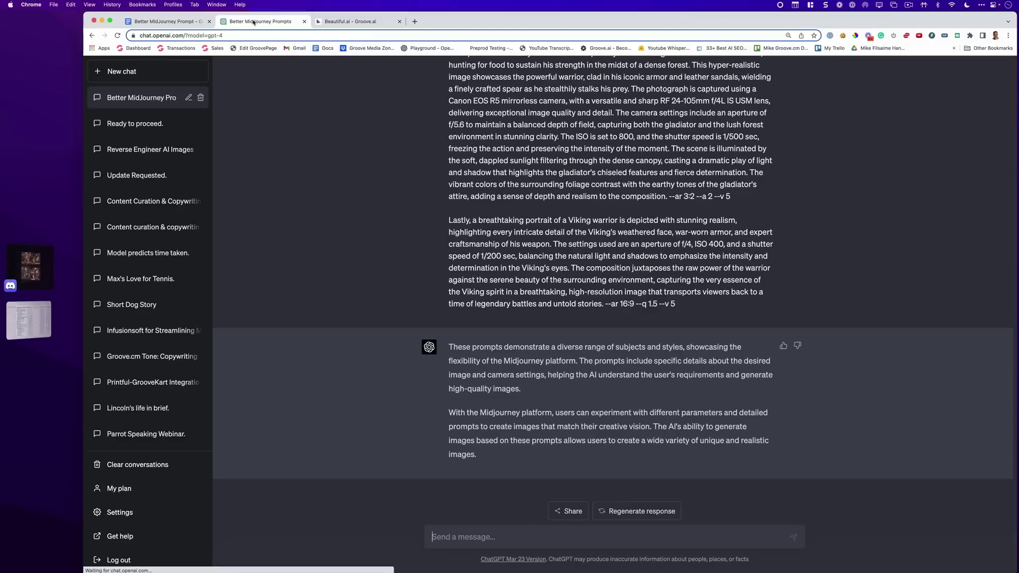
{"action": "key", "text": "super+v"}
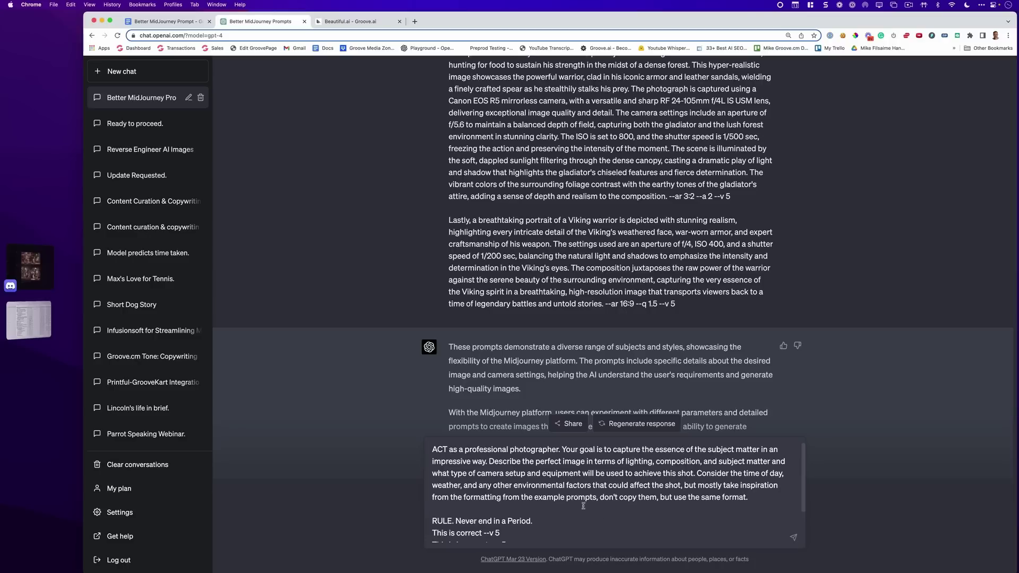
{"action": "scroll", "coordinate": [578, 505], "scroll_direction": "down", "scroll_amount": 2}
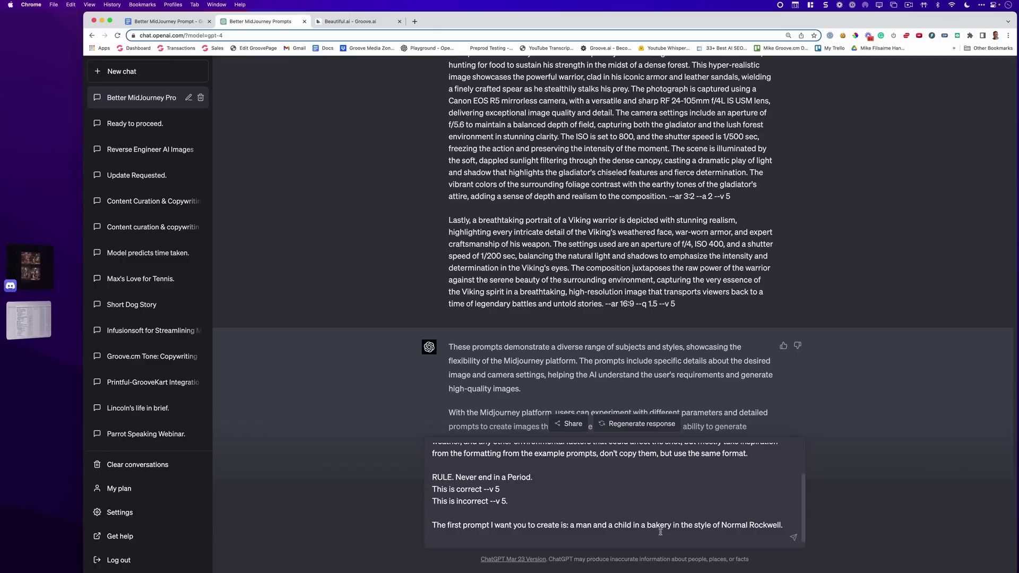
Send the bakery request to GPT-4 and receive the Rockwell-style man-and-child prompt with --ar 4:5 --v 5.
{"action": "left_click", "coordinate": [794, 538]}
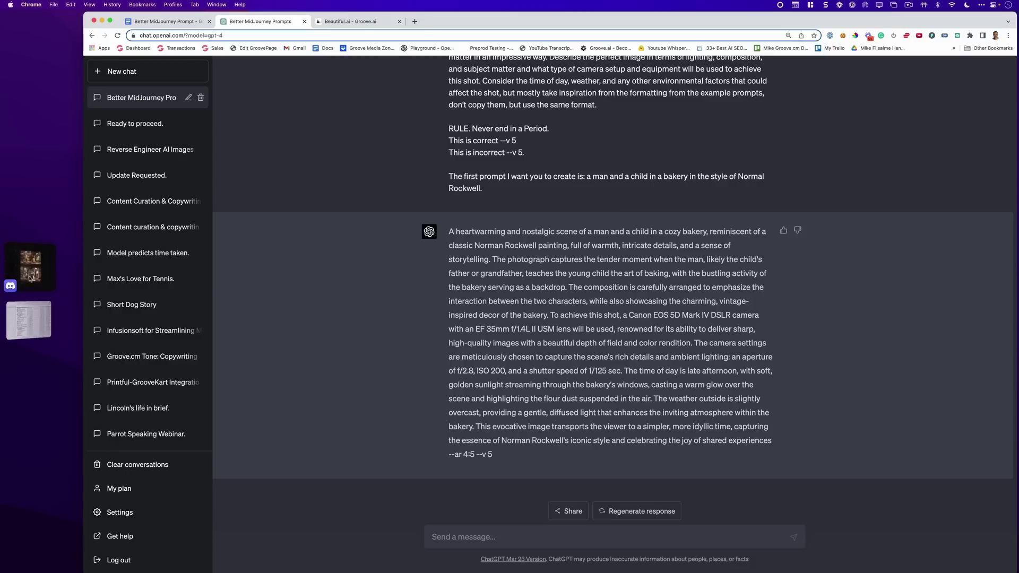
Close Discord's enlarged bakery image and select the full GPT-4 bakery prompt in ChatGPT.
{"action": "left_click", "coordinate": [30, 275]}
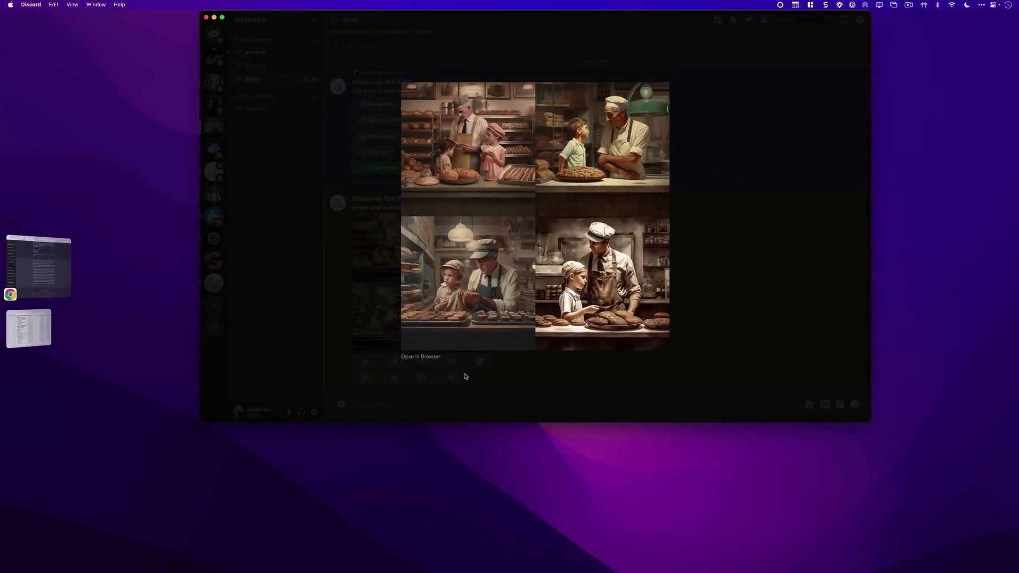
{"action": "left_click", "coordinate": [465, 376]}
{"action": "left_click_drag", "start_coordinate": [393, 208], "coordinate": [499, 209]}
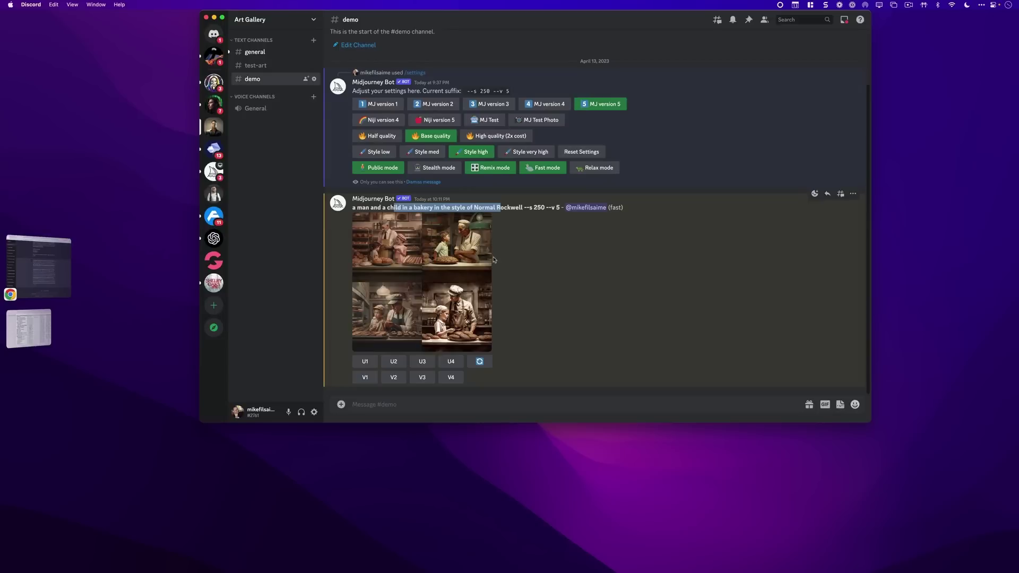
{"action": "left_click", "coordinate": [40, 260]}
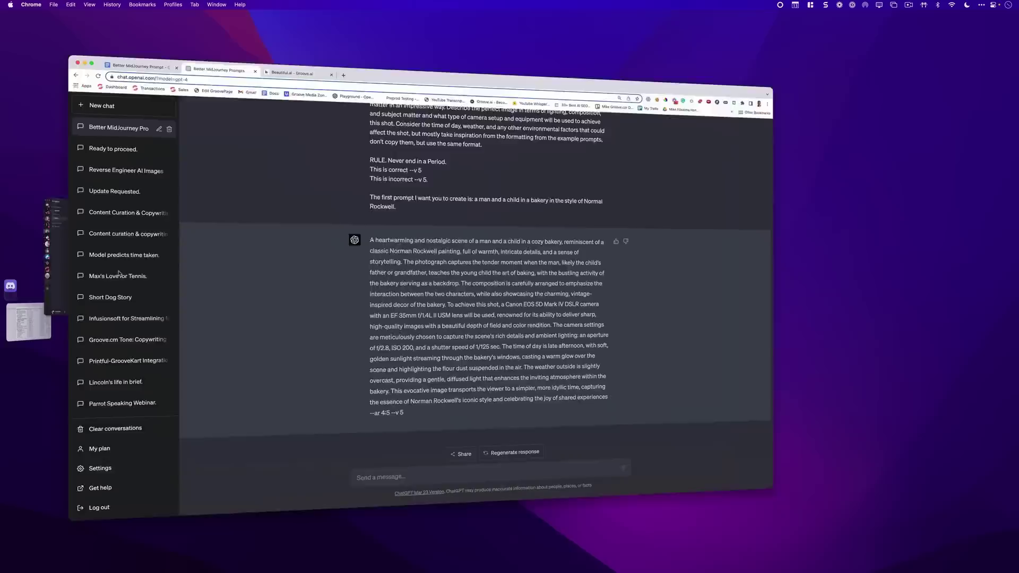
{"action": "left_click_drag", "start_coordinate": [493, 457], "coordinate": [448, 232]}
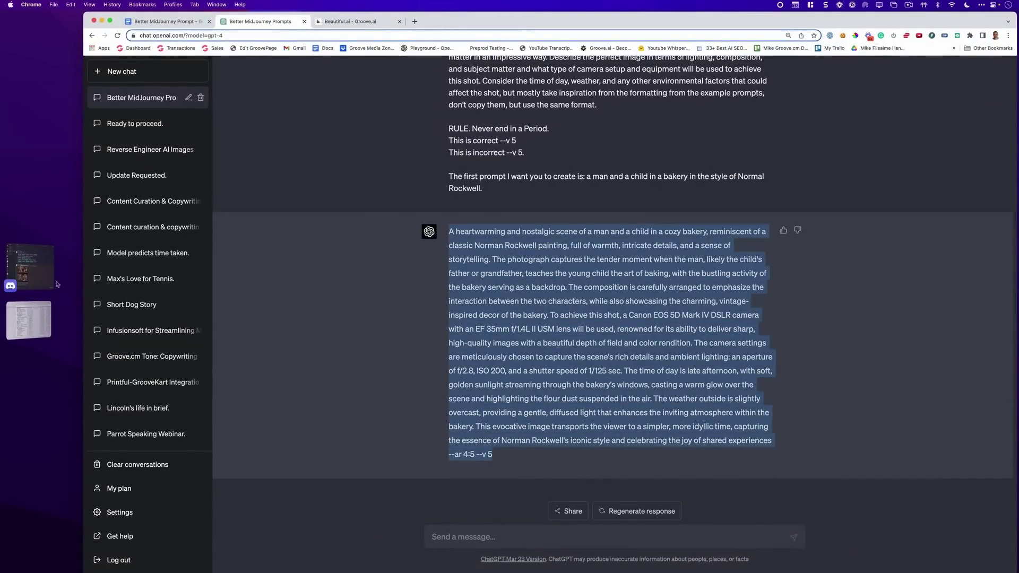
Submit the copied bakery prompt to Midjourney with /imagine for a new 4:5 grid.
{"action": "left_click", "coordinate": [29, 266]}
{"action": "left_click", "coordinate": [371, 404]}
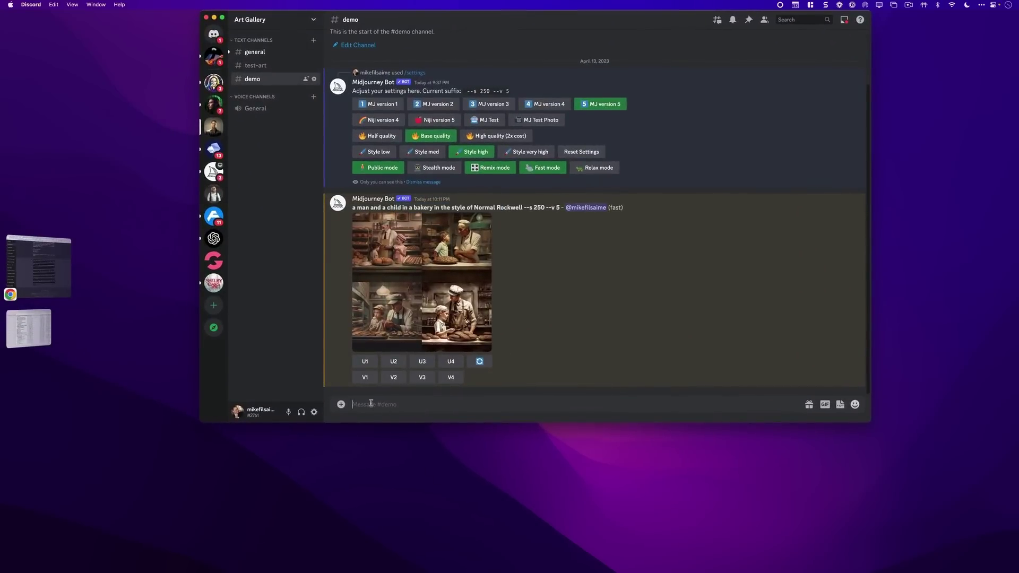
{"action": "type", "text": "/"}
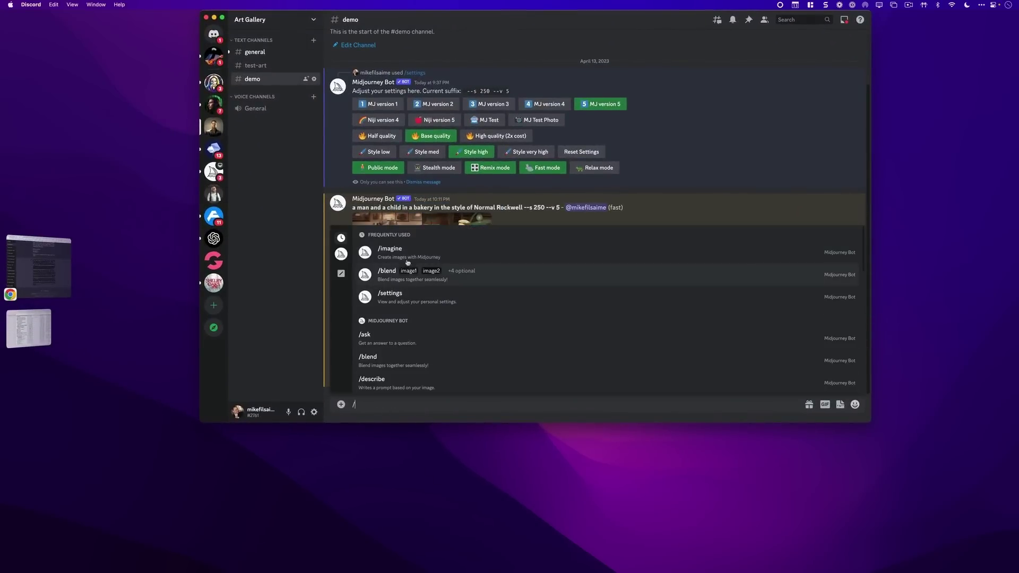
{"action": "left_click", "coordinate": [420, 247]}
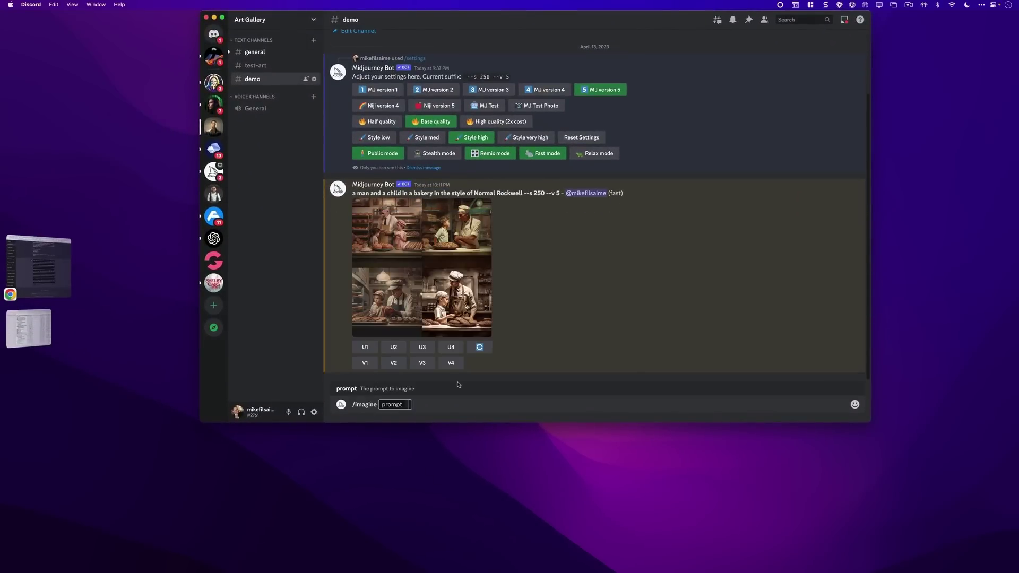
{"action": "key", "text": "super+v"}
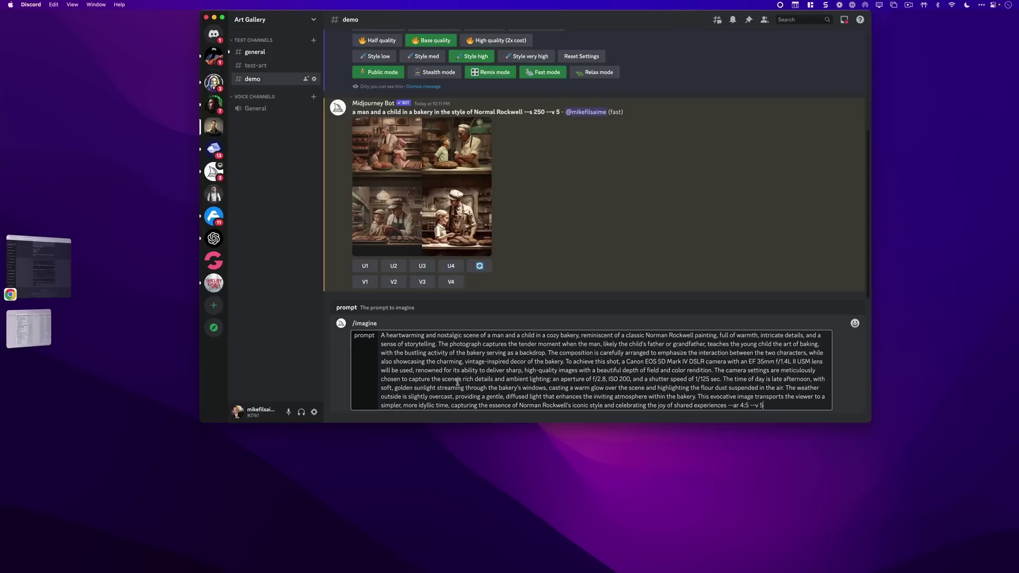
{"action": "key", "text": "Return"}
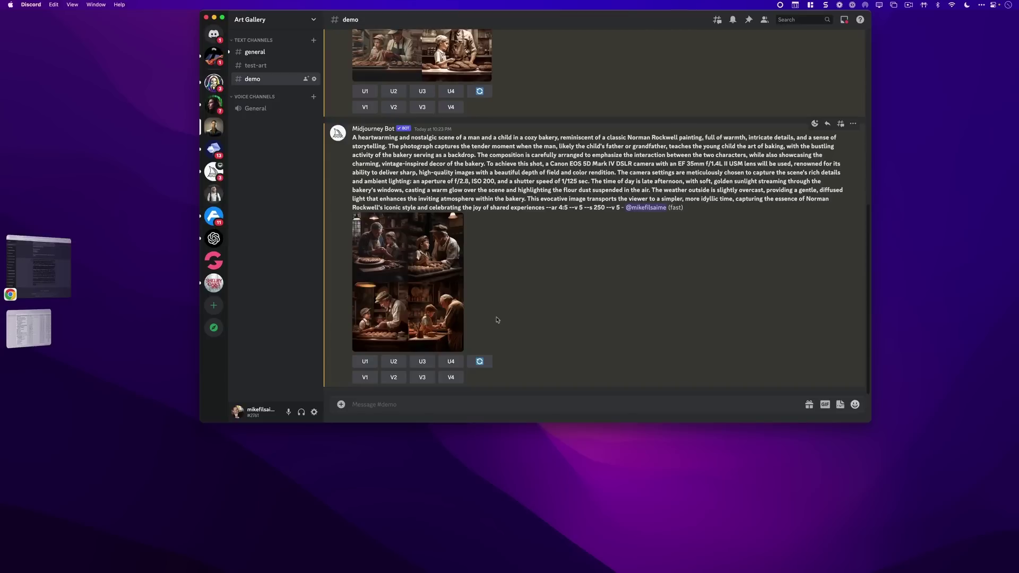
{"action": "scroll", "coordinate": [497, 319], "scroll_direction": "up", "scroll_amount": 5}
{"action": "left_click", "coordinate": [446, 167]}
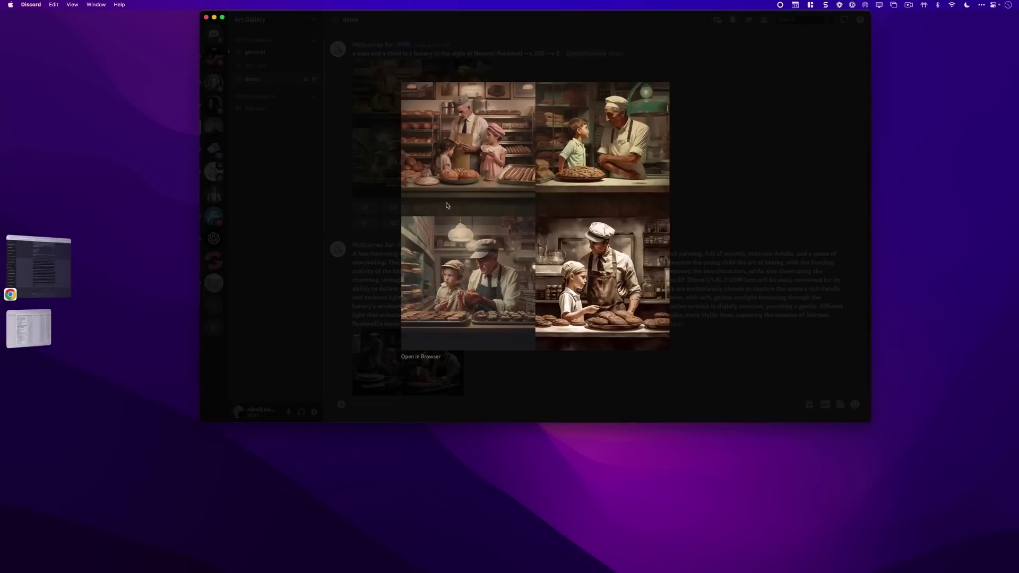
{"action": "left_click", "coordinate": [420, 357]}
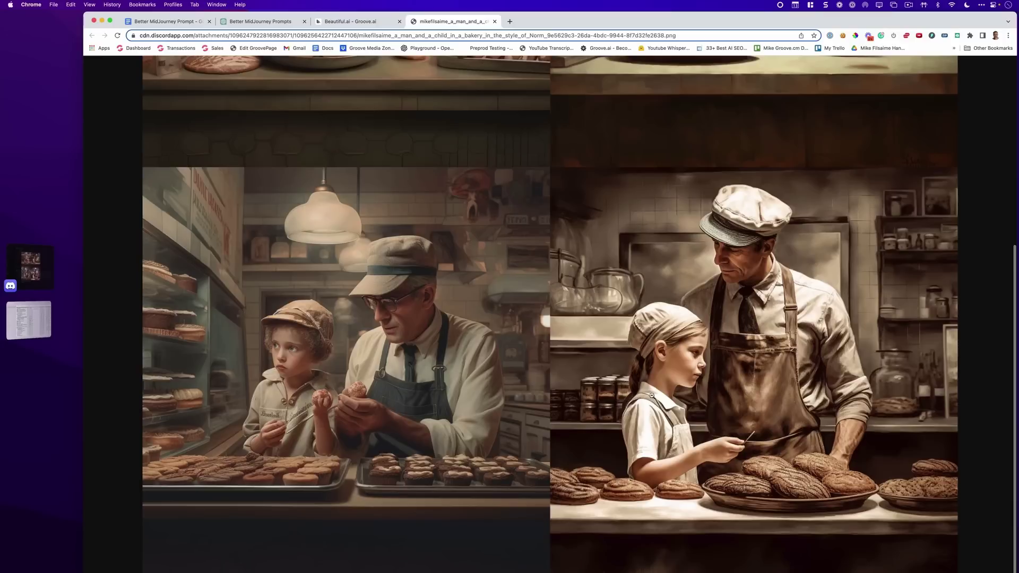
{"action": "left_click", "coordinate": [691, 416]}
{"action": "scroll", "coordinate": [519, 372], "scroll_direction": "up", "scroll_amount": 6}
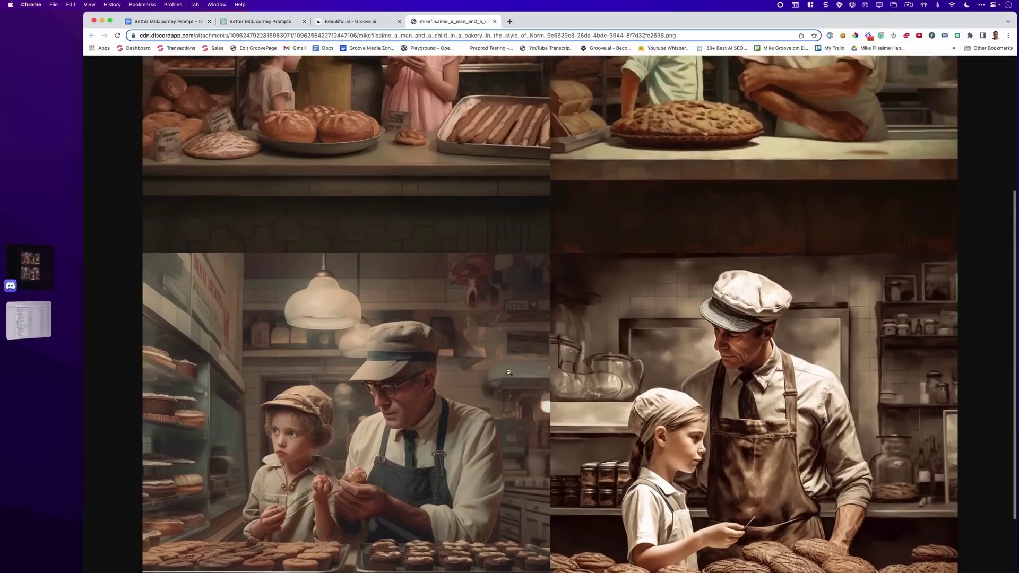
{"action": "scroll", "coordinate": [509, 372], "scroll_direction": "down", "scroll_amount": 6}
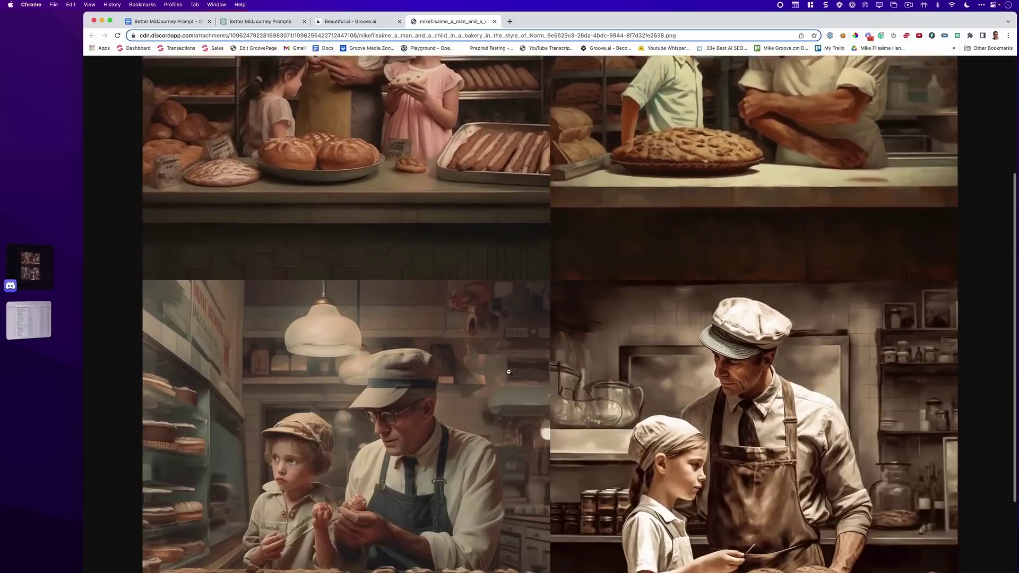
{"action": "key", "text": "super+w"}
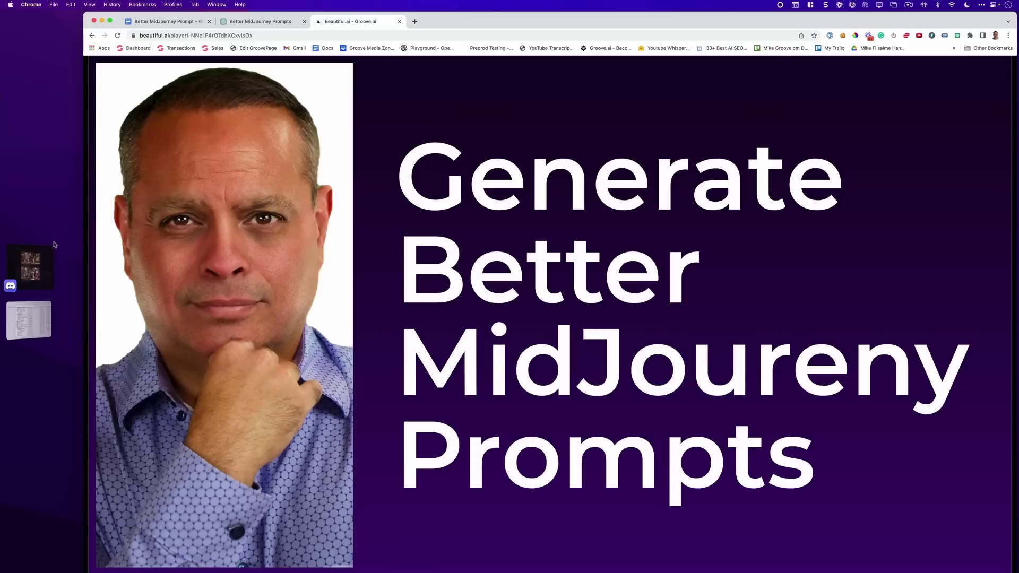
{"action": "key", "text": "super+Tab"}
{"action": "left_click", "coordinate": [554, 397]}
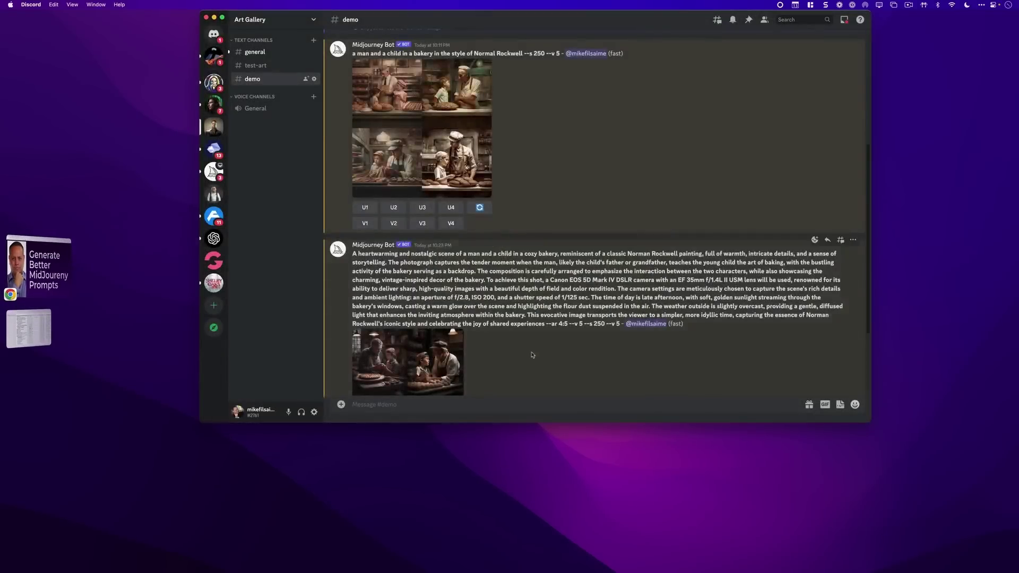
{"action": "scroll", "coordinate": [489, 323], "scroll_direction": "down", "scroll_amount": 2}
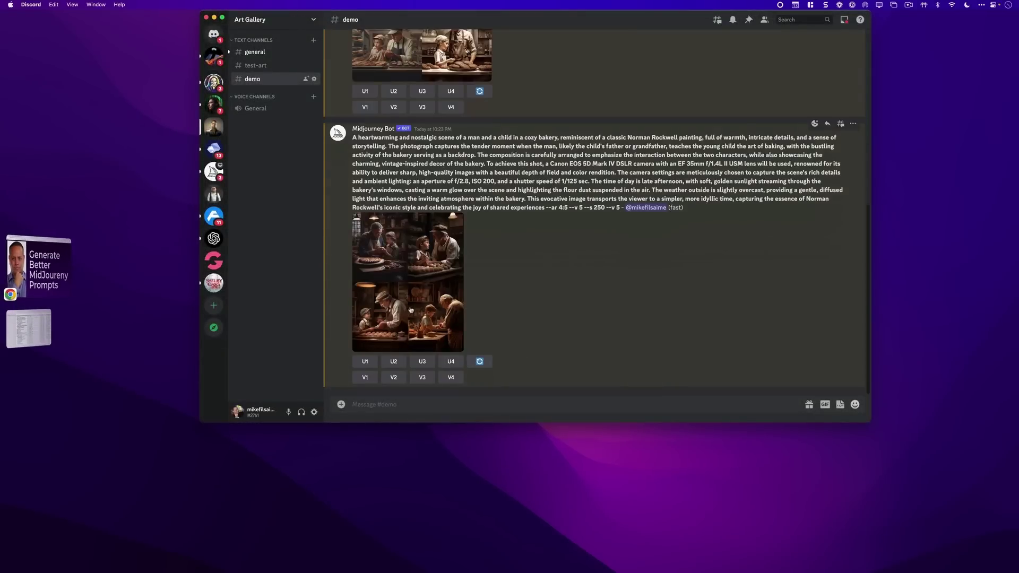
{"action": "left_click", "coordinate": [411, 309]}
{"action": "left_click", "coordinate": [453, 358]}
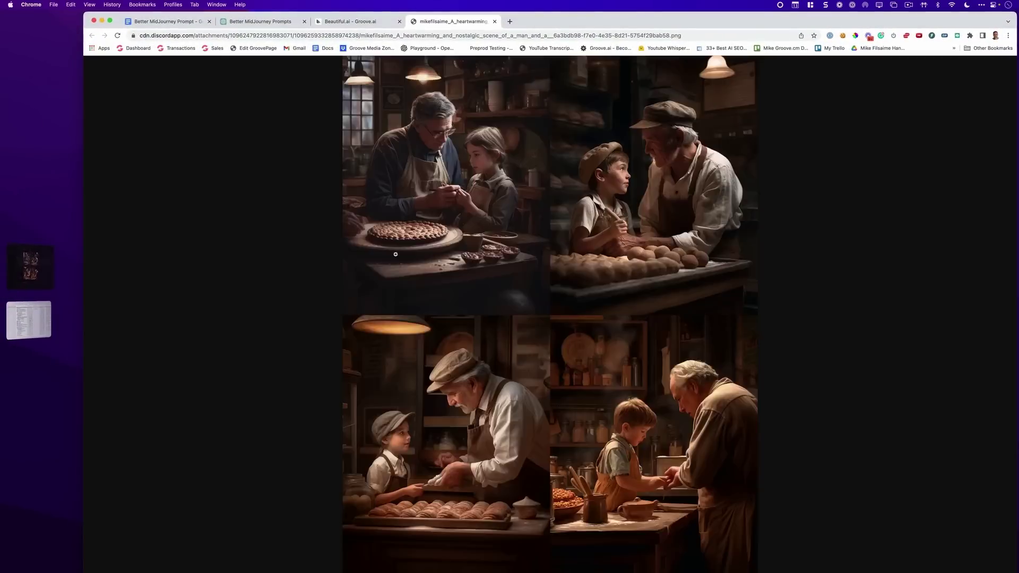
{"action": "left_click", "coordinate": [393, 254]}
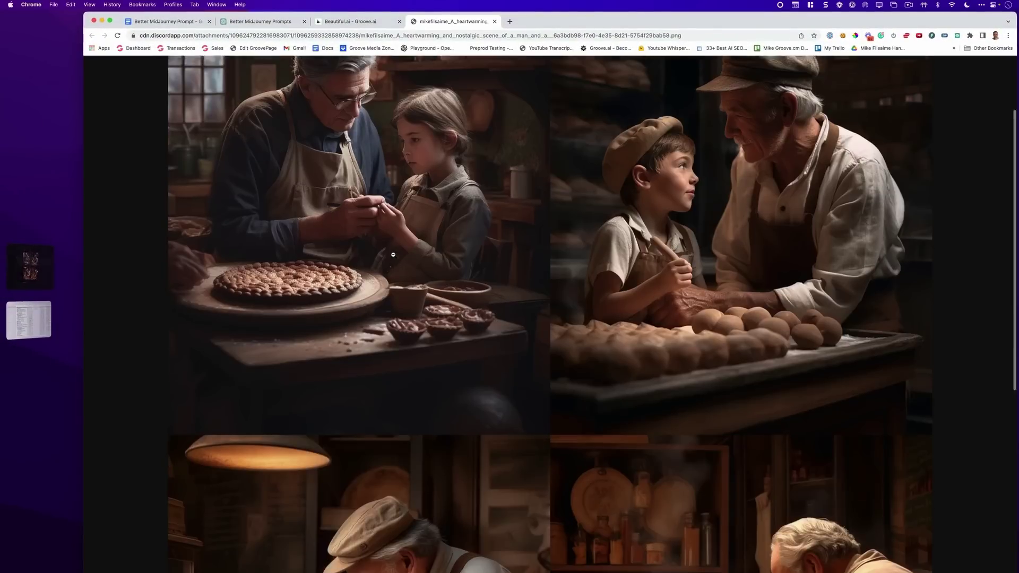
{"action": "scroll", "coordinate": [393, 254], "scroll_direction": "up", "scroll_amount": 3}
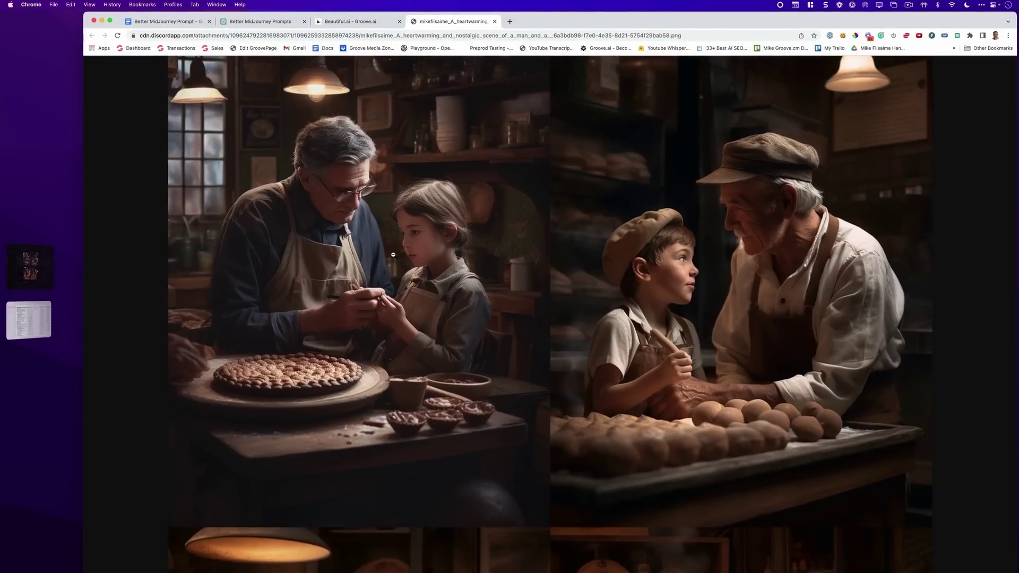
{"action": "scroll", "coordinate": [392, 255], "scroll_direction": "down", "scroll_amount": 10}
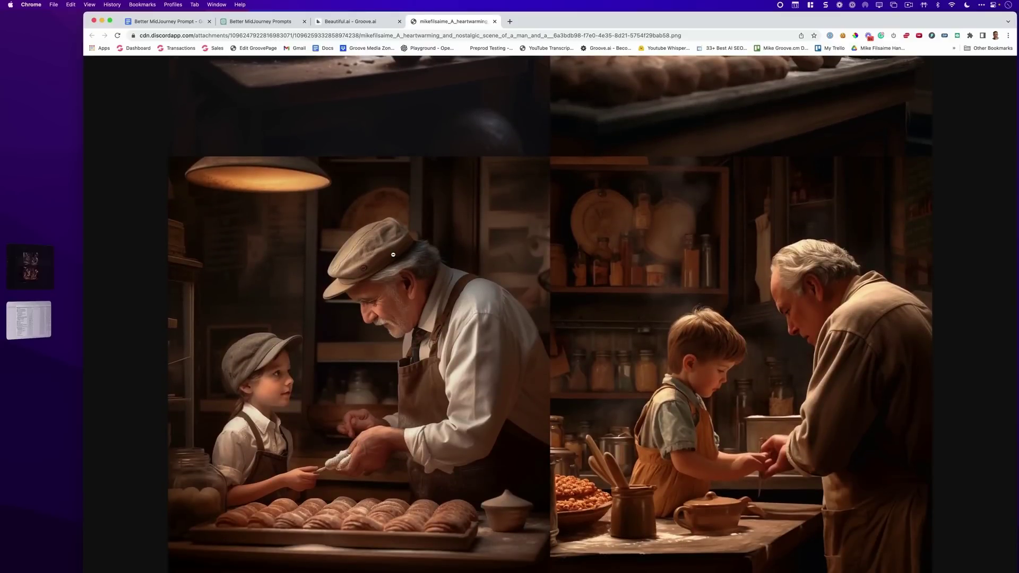
{"action": "scroll", "coordinate": [392, 254], "scroll_direction": "down", "scroll_amount": 1}
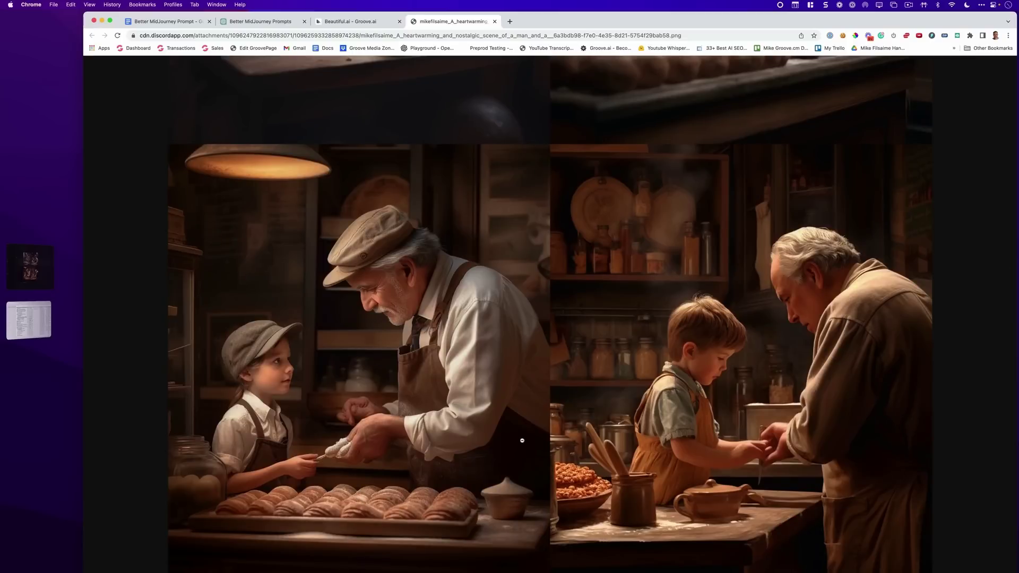
{"action": "scroll", "coordinate": [456, 411], "scroll_direction": "up", "scroll_amount": 4}
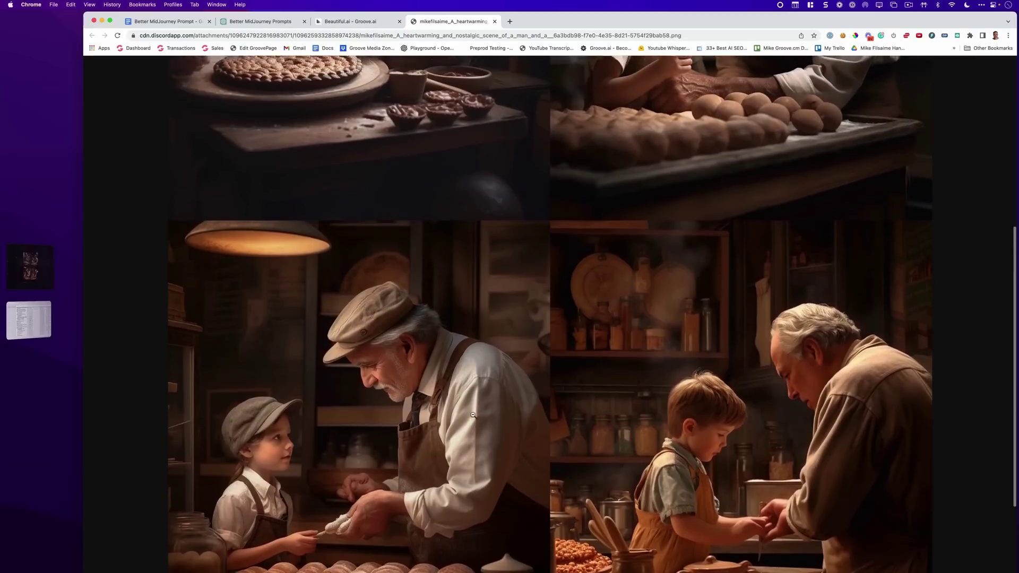
{"action": "left_click", "coordinate": [494, 22]}
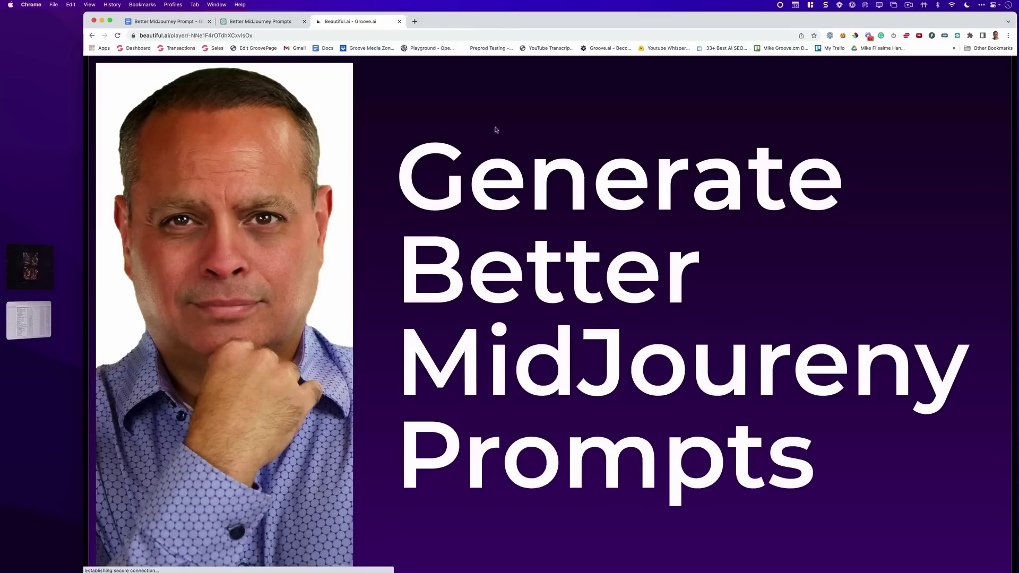
{"action": "key", "text": "super+Tab"}
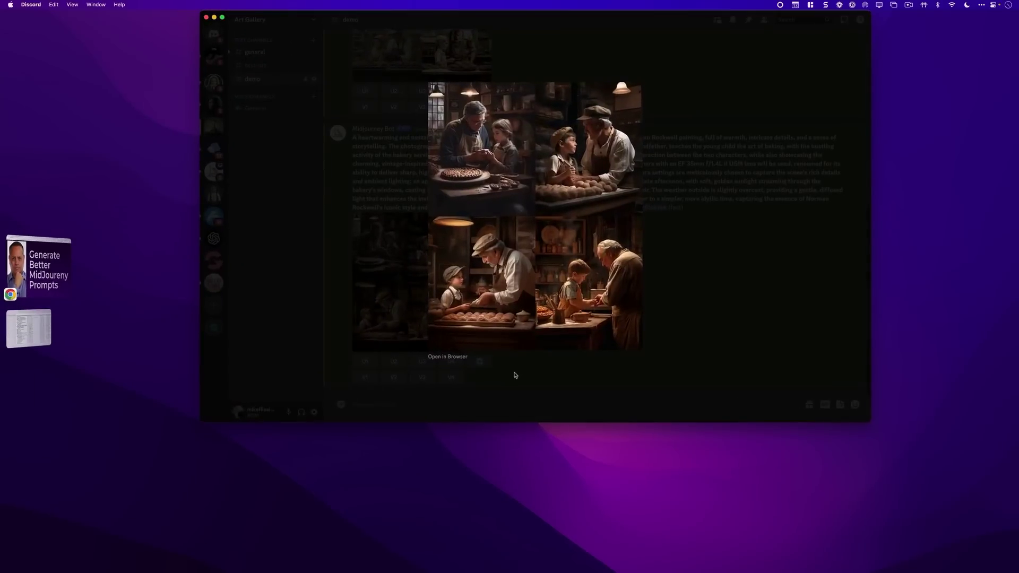
{"action": "left_click", "coordinate": [514, 376]}
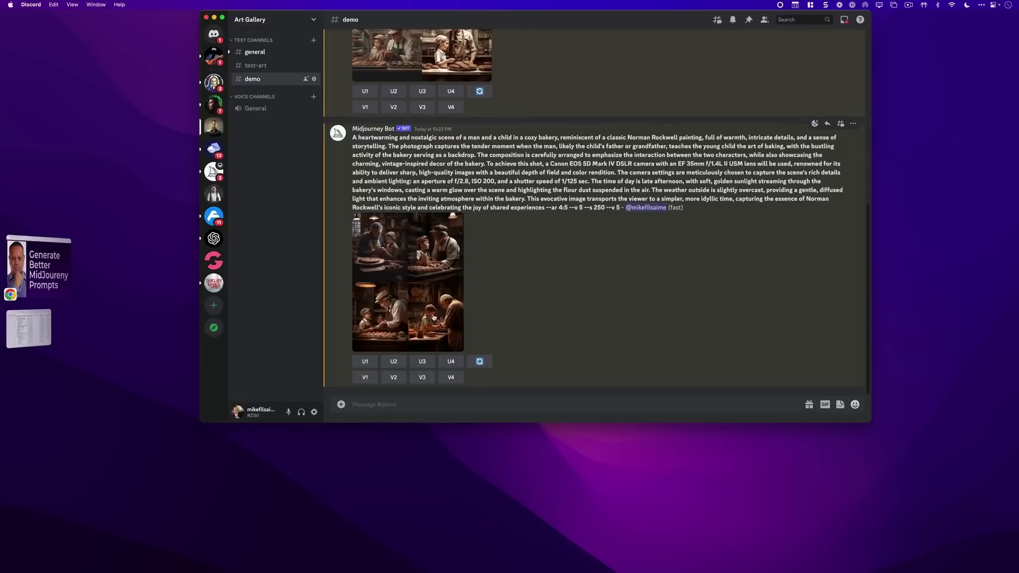
Preview the new bakery grid, then upscale the third image with U3.
{"action": "left_click", "coordinate": [434, 318]}
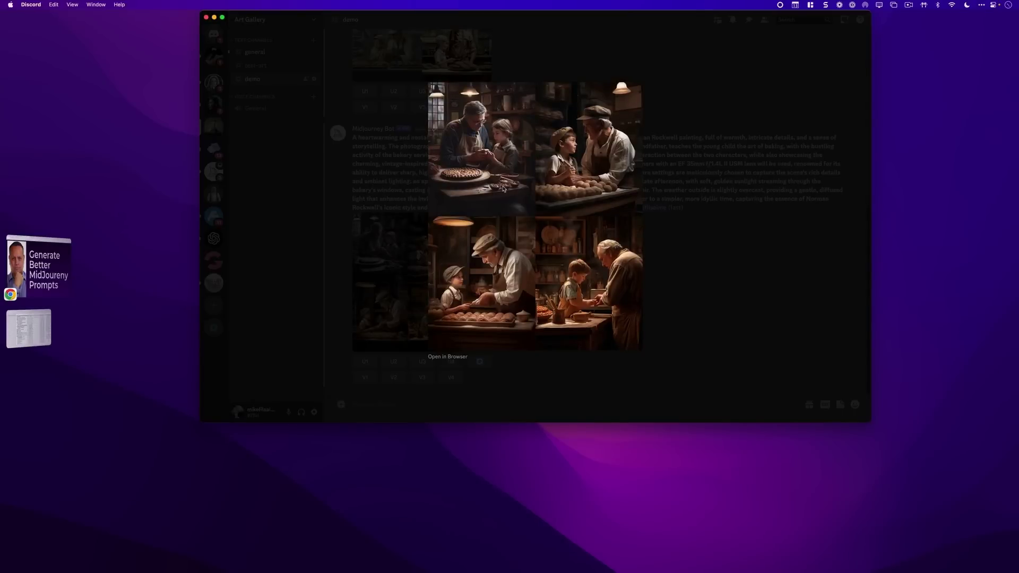
{"action": "key", "text": "Escape"}
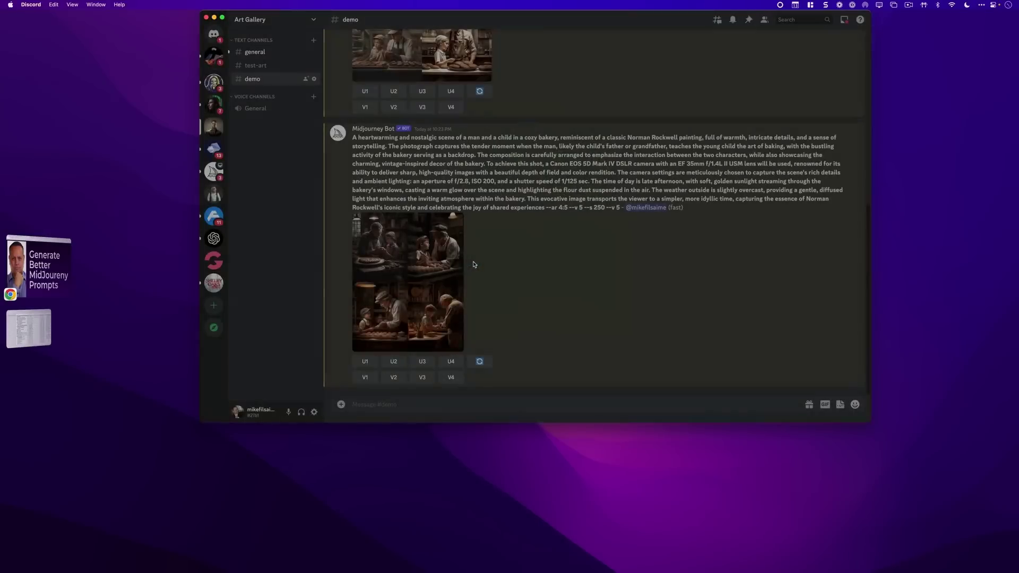
{"action": "left_click", "coordinate": [428, 364]}
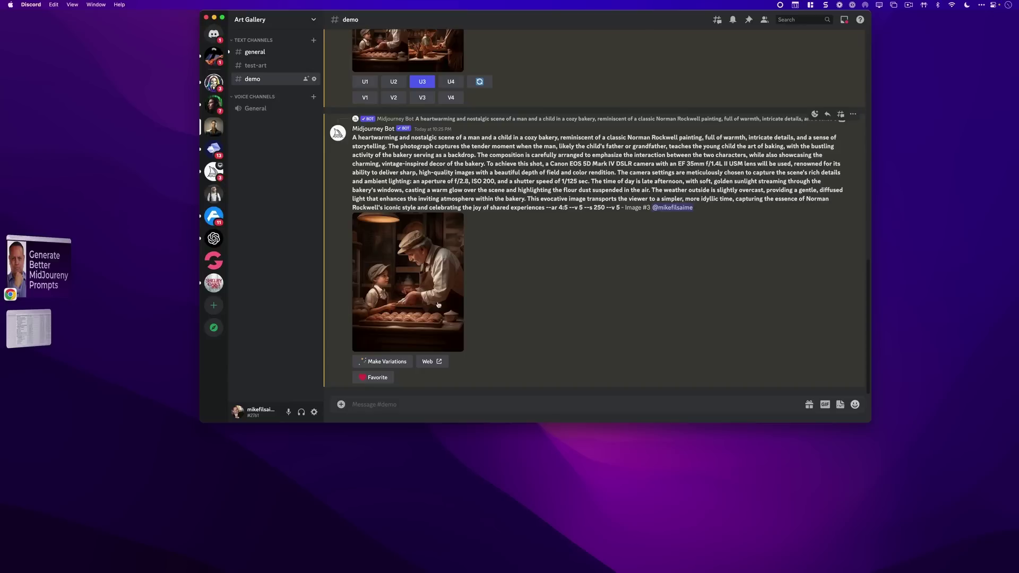
View the upscaled Image #3 of the baker and child in the browser, then close that tab.
{"action": "left_click", "coordinate": [459, 279]}
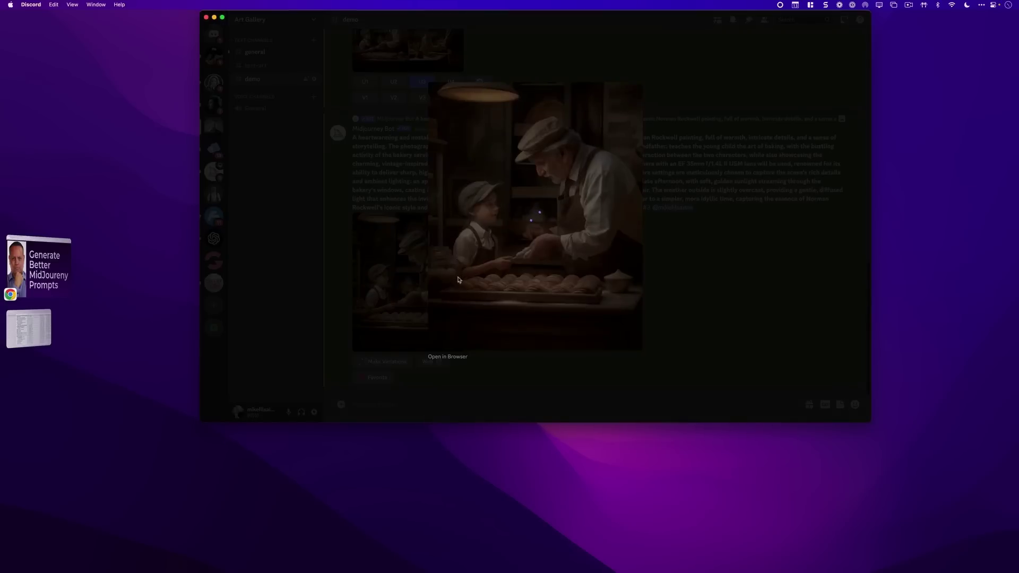
{"action": "left_click", "coordinate": [454, 357]}
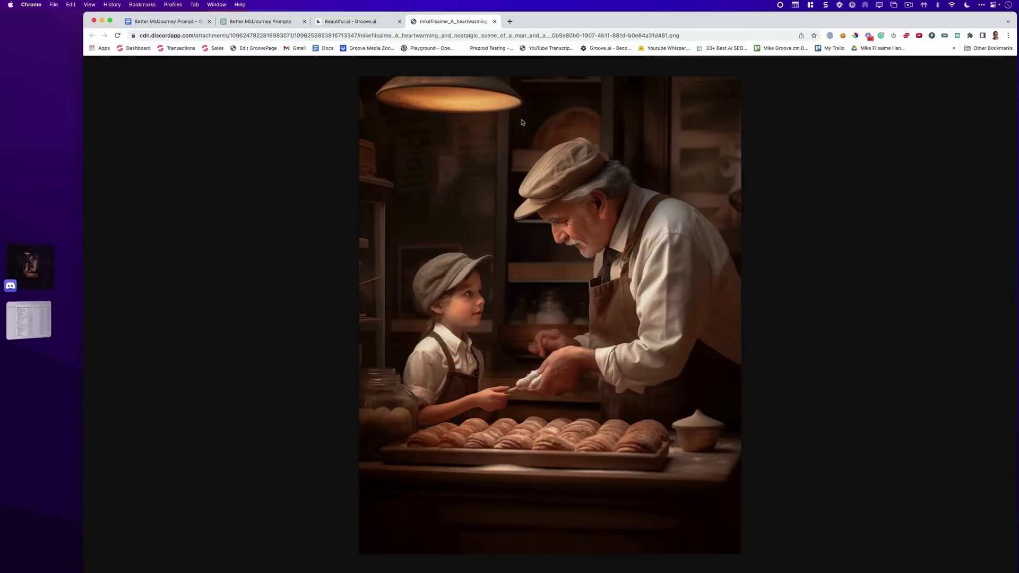
{"action": "left_click", "coordinate": [495, 21]}
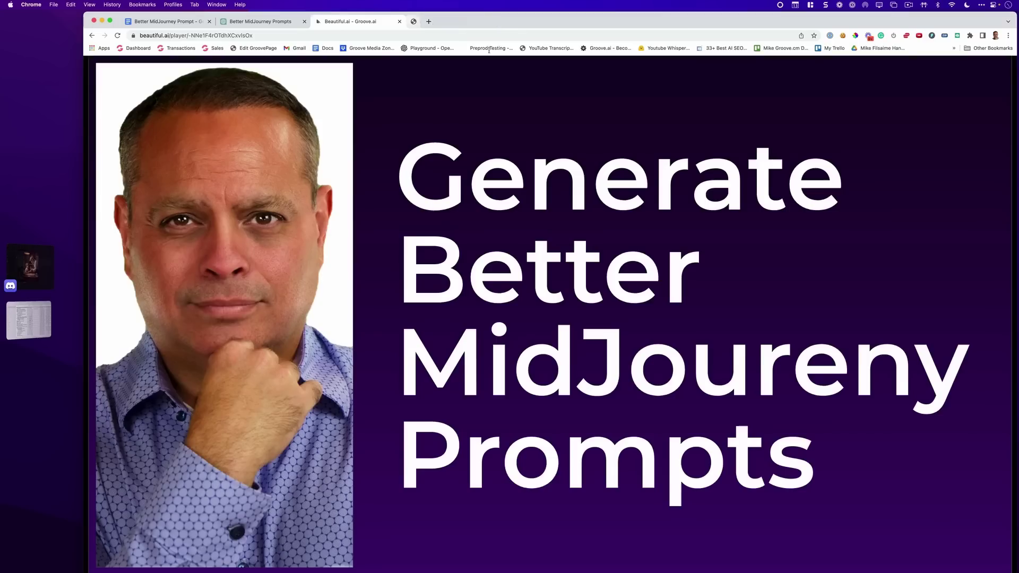
Grab the 'Generate a prompt a: (insert what you want)' line from the Google Doc and return to ChatGPT.
{"action": "left_click", "coordinate": [169, 21]}
{"action": "left_click", "coordinate": [447, 378]}
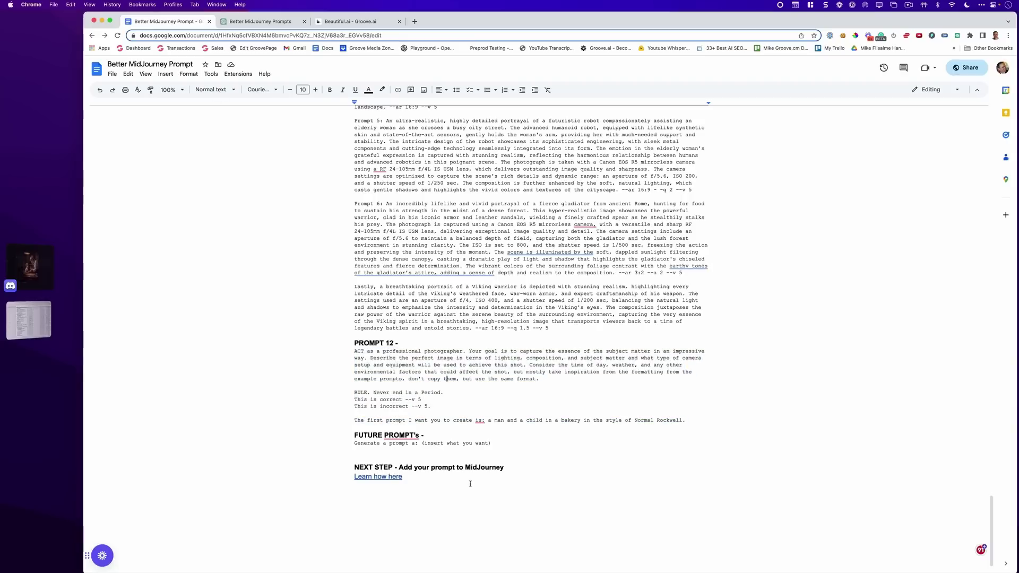
{"action": "left_click_drag", "start_coordinate": [493, 444], "coordinate": [349, 441]}
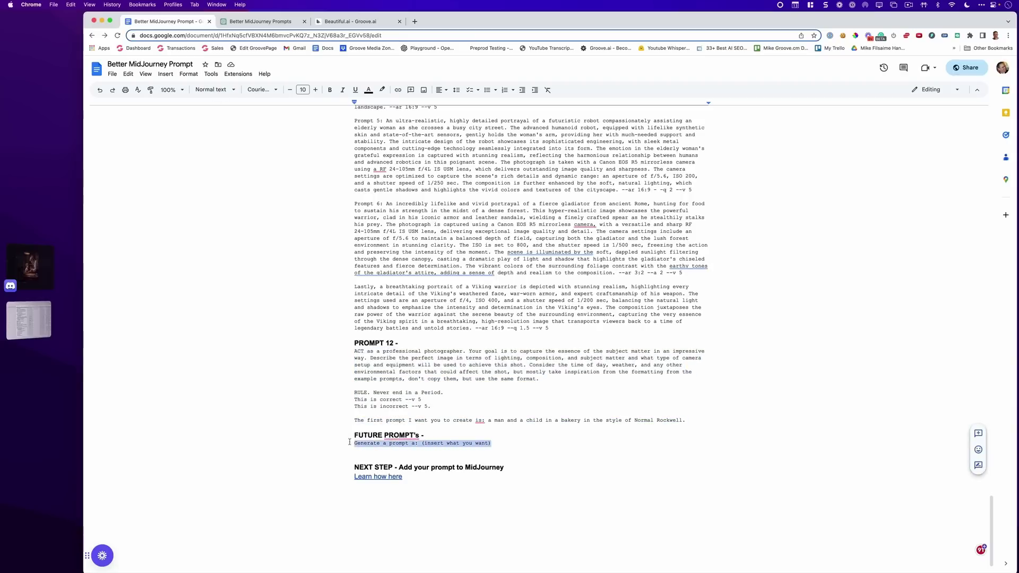
{"action": "left_click", "coordinate": [260, 21]}
{"action": "left_click", "coordinate": [392, 270]}
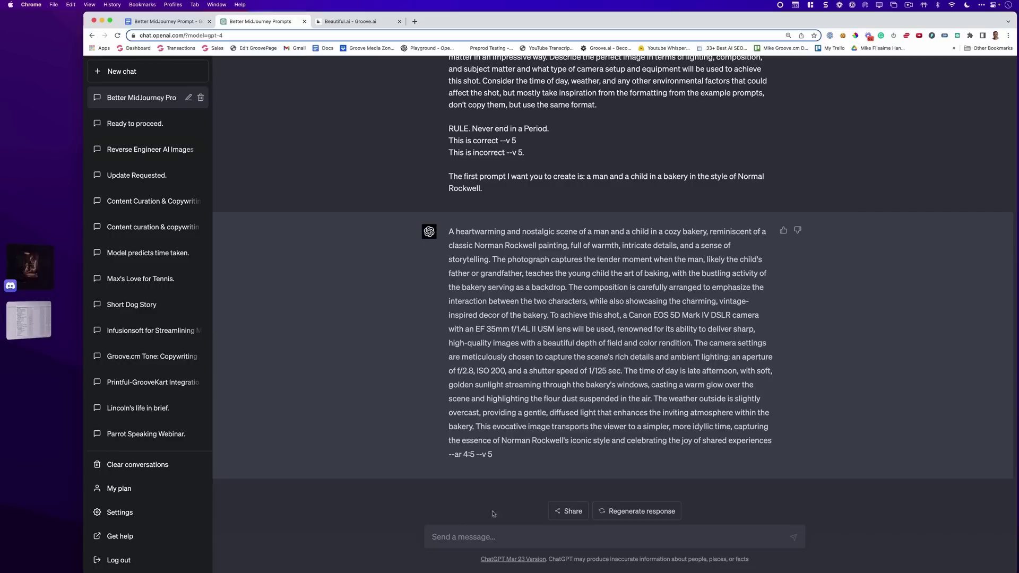
Replace the template placeholder with the Fonz motorcycle Greenwich Village description, send it, and select GPT-4's reply.
{"action": "left_click", "coordinate": [622, 532]}
{"action": "type", "text": "Generate a prompt of a: (insert what you want)"}
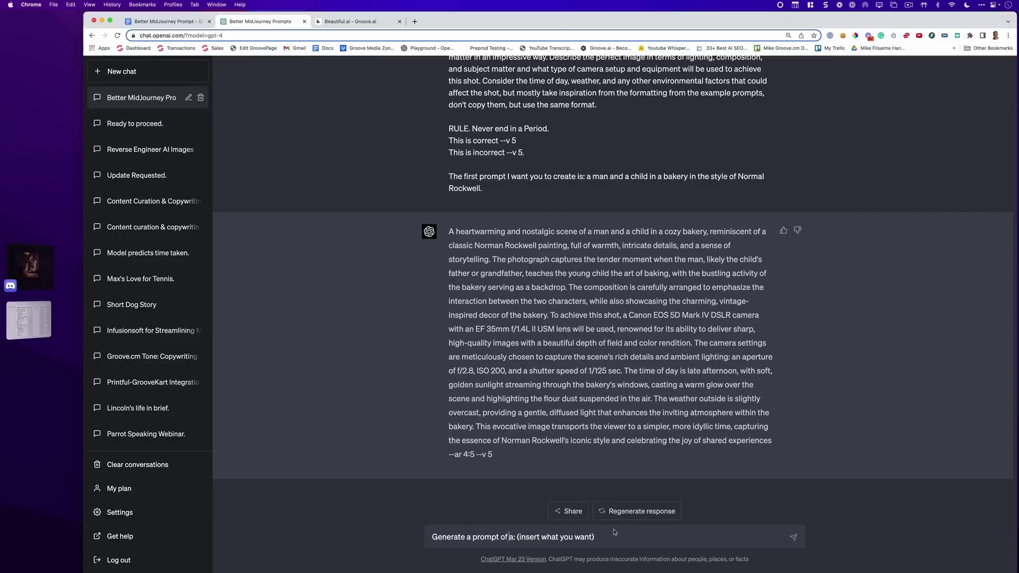
{"action": "left_click_drag", "start_coordinate": [513, 538], "coordinate": [627, 539]}
{"action": "key", "text": "BackSpace"}
{"action": "type", "text": "A man, like the Fonz, on a motorcycle in a street in a NYC village in the style of happy days. Photo realistic."}
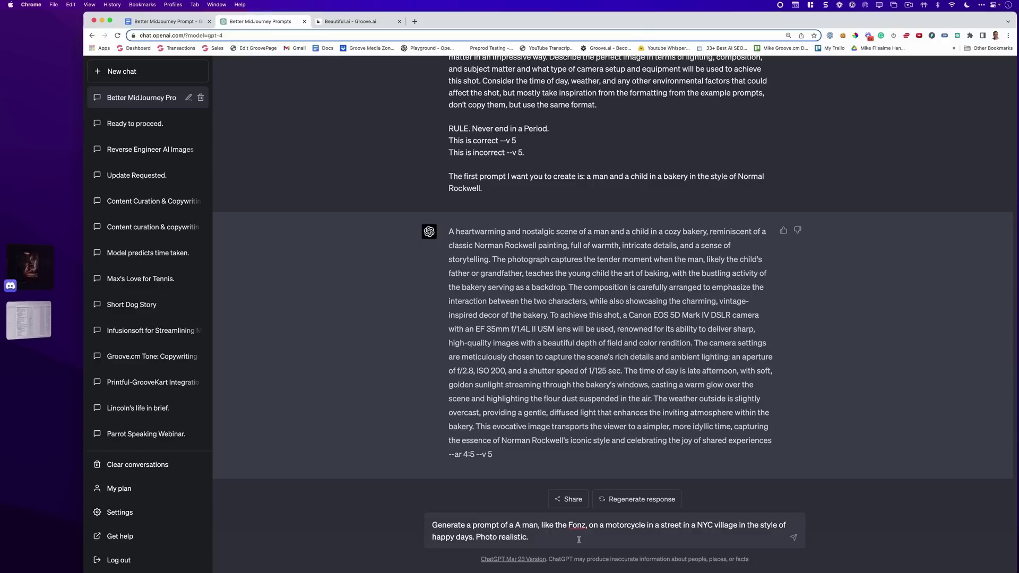
{"action": "key", "text": "Return"}
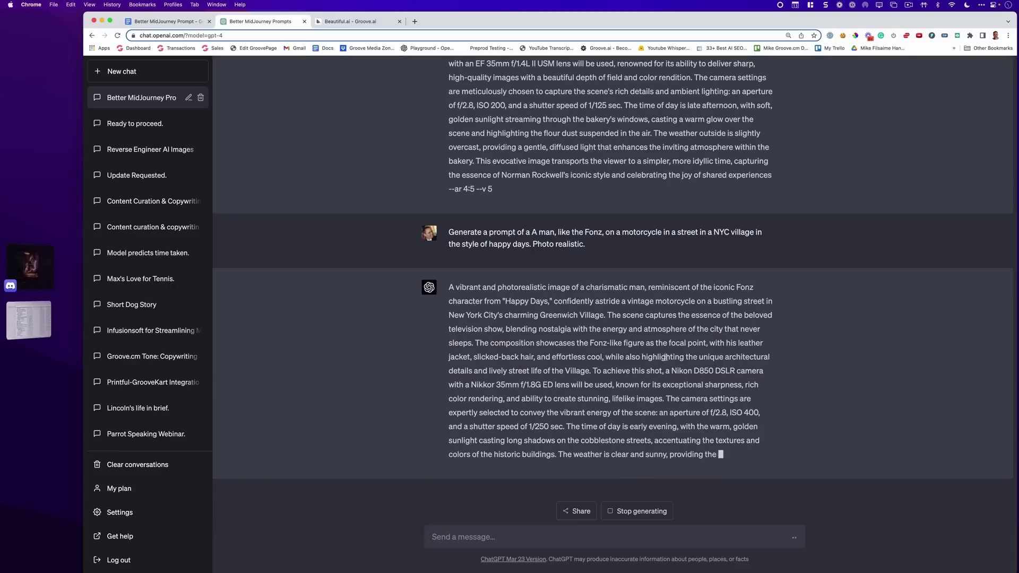
{"action": "left_click_drag", "start_coordinate": [600, 332], "coordinate": [633, 331]}
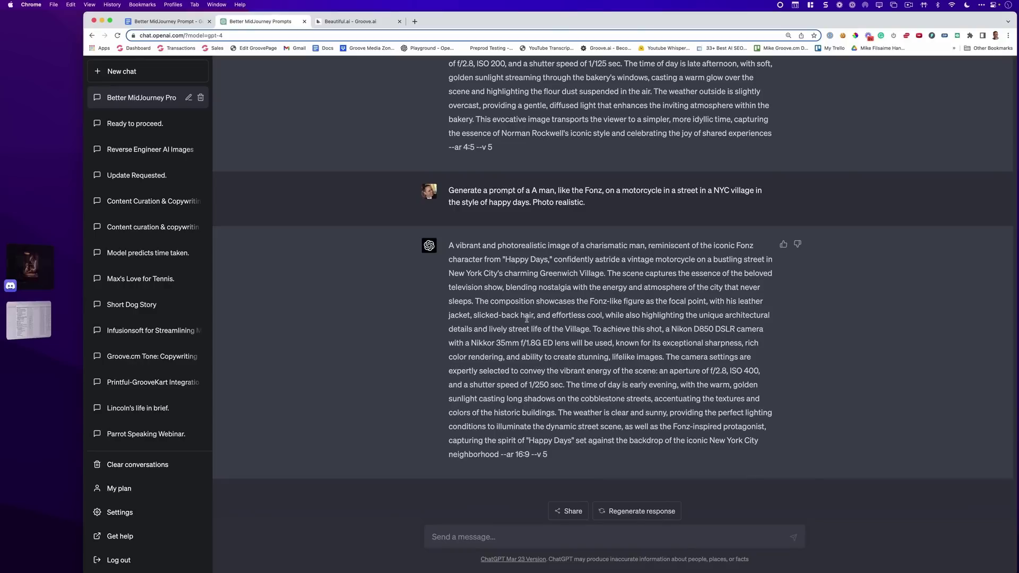
{"action": "left_click_drag", "start_coordinate": [557, 457], "coordinate": [450, 252]}
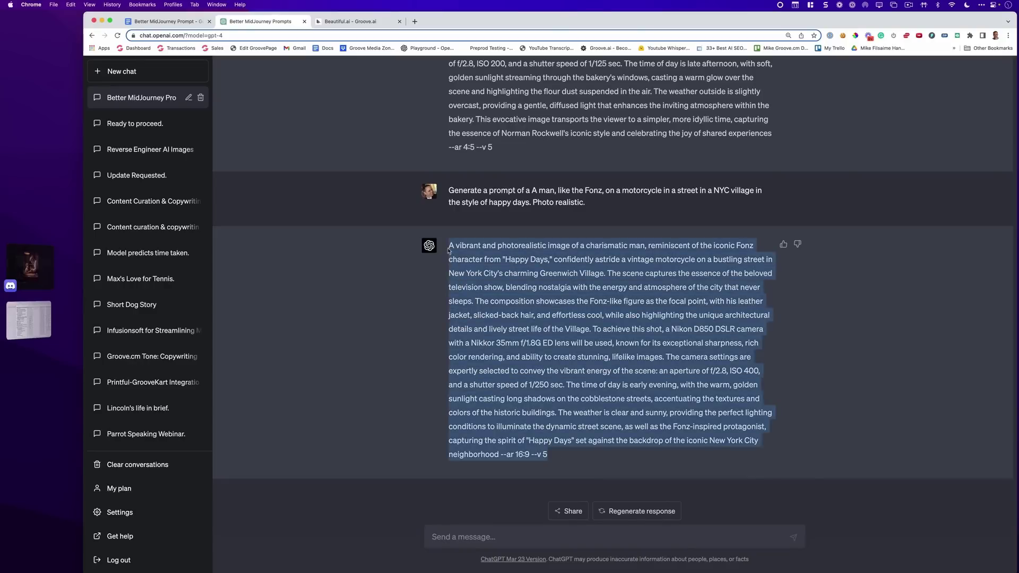
Copy GPT-4's Fonz-style motorcycle prompt reply.
{"action": "key", "text": "super+c"}
{"action": "left_click", "coordinate": [451, 259]}
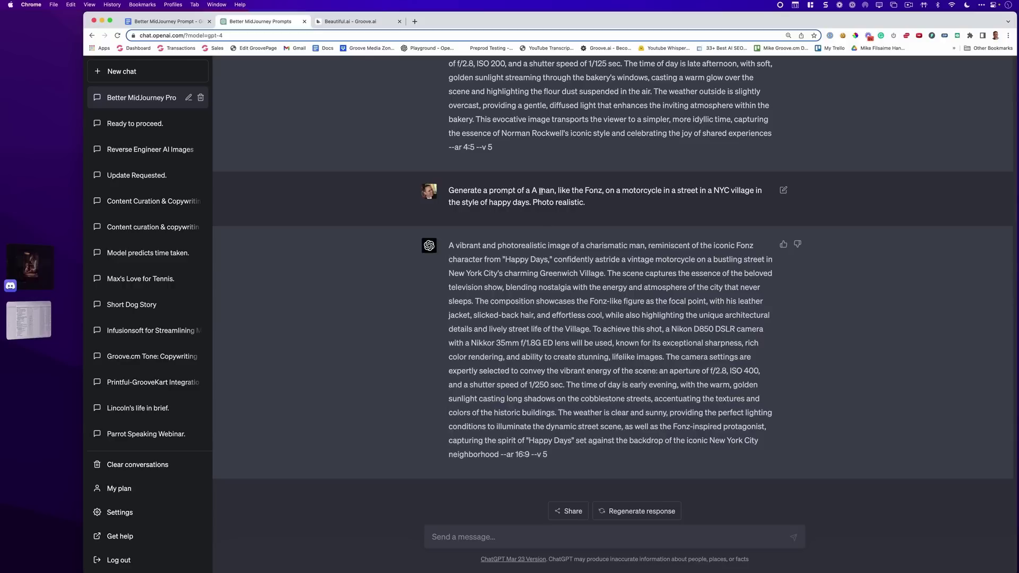
{"action": "left_click_drag", "start_coordinate": [532, 191], "coordinate": [597, 206]}
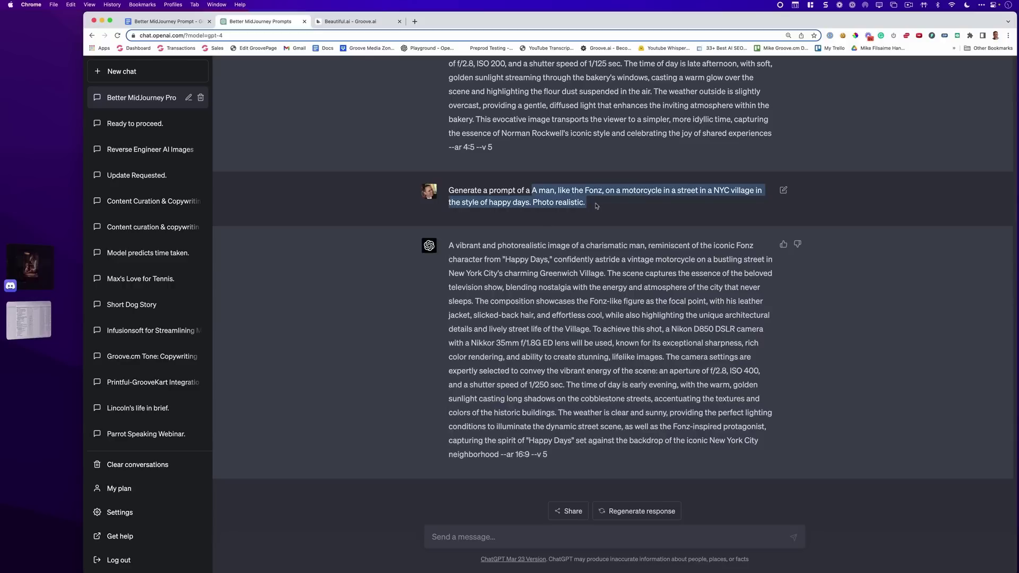
{"action": "left_click", "coordinate": [596, 206]}
{"action": "left_click_drag", "start_coordinate": [451, 245], "coordinate": [547, 455]}
{"action": "left_click", "coordinate": [548, 455]}
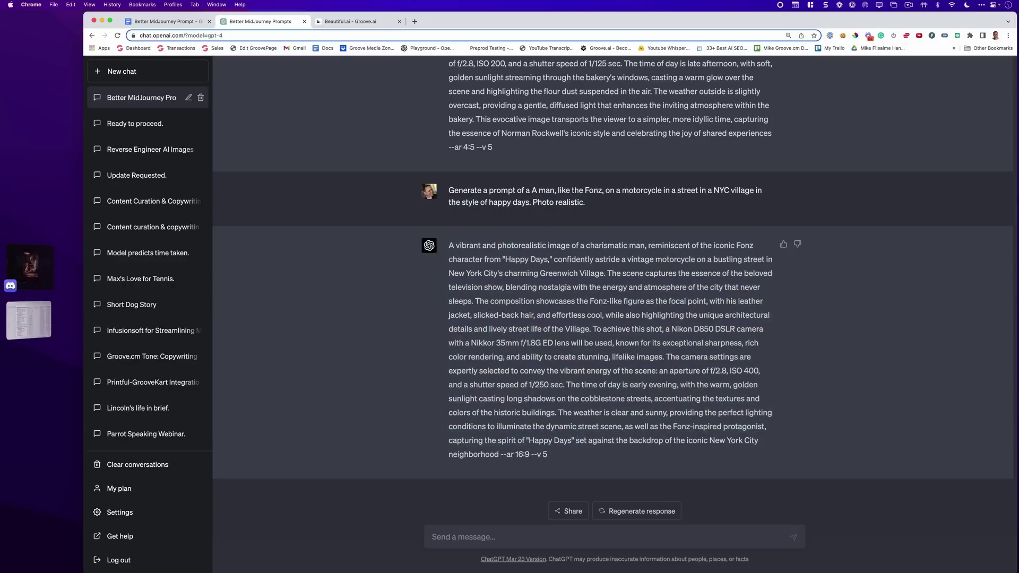
Submit the Fonz prompt to Midjourney with /imagine for a 16:9 rider grid.
{"action": "left_click", "coordinate": [30, 267]}
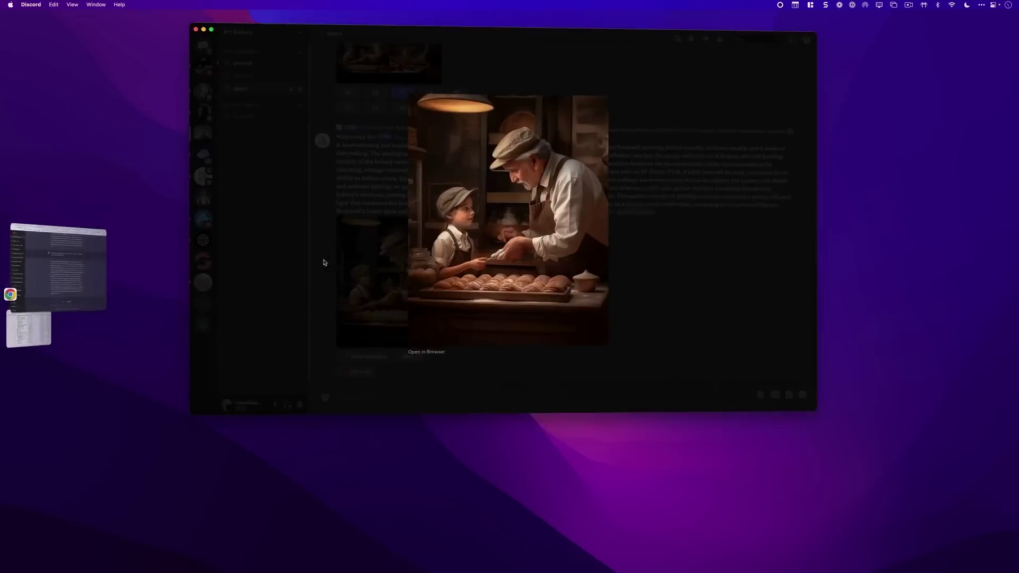
{"action": "left_click", "coordinate": [468, 392]}
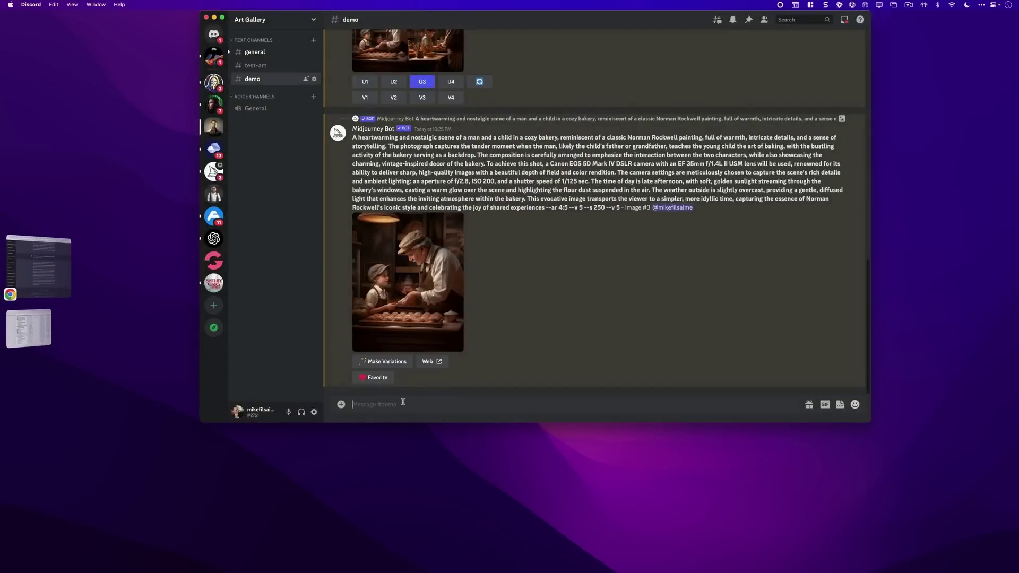
{"action": "left_click", "coordinate": [403, 402]}
{"action": "type", "text": "/i"}
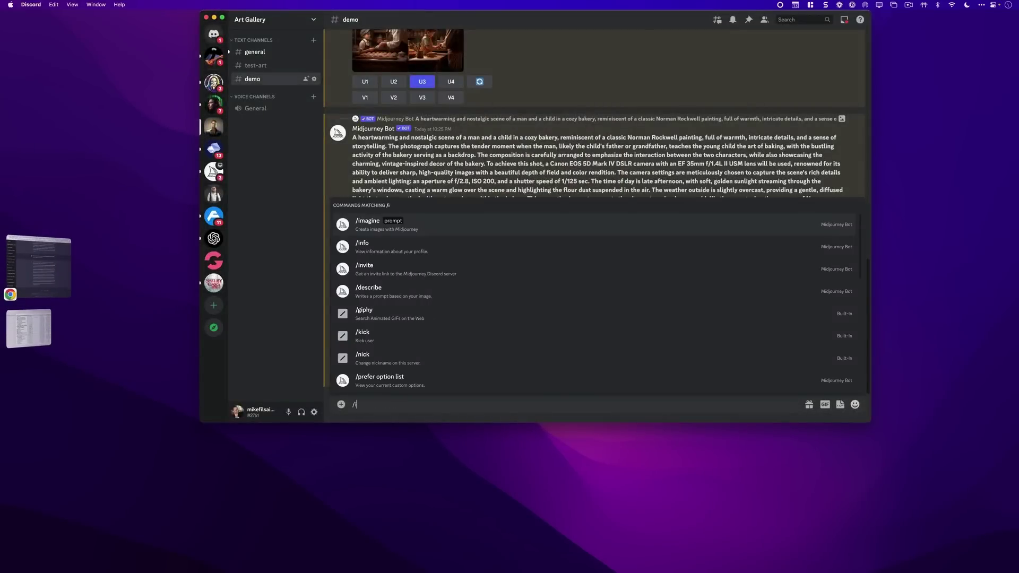
{"action": "type", "text": "m"}
{"action": "left_click", "coordinate": [412, 357]}
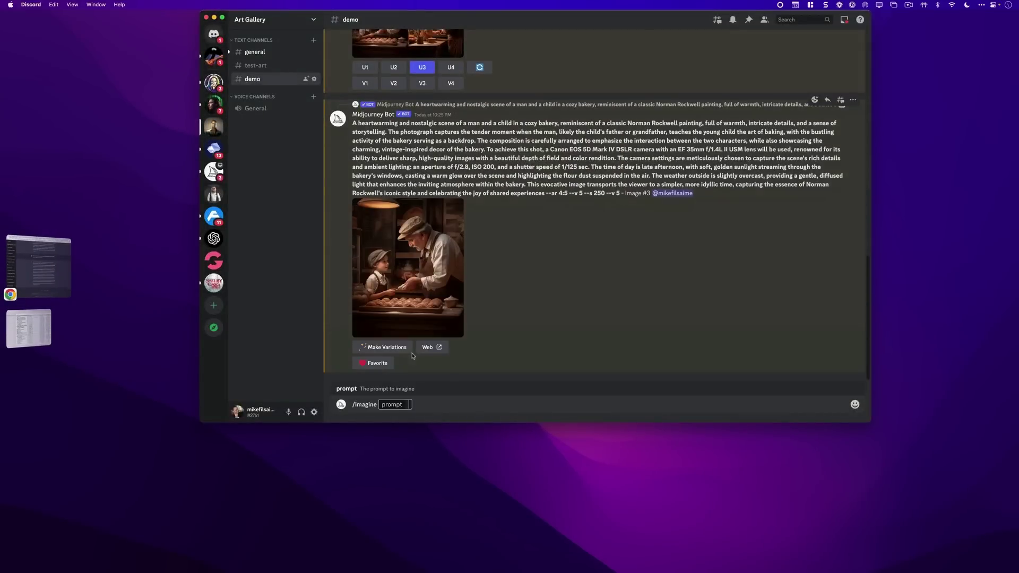
{"action": "key", "text": "super+v"}
{"action": "key", "text": "Return"}
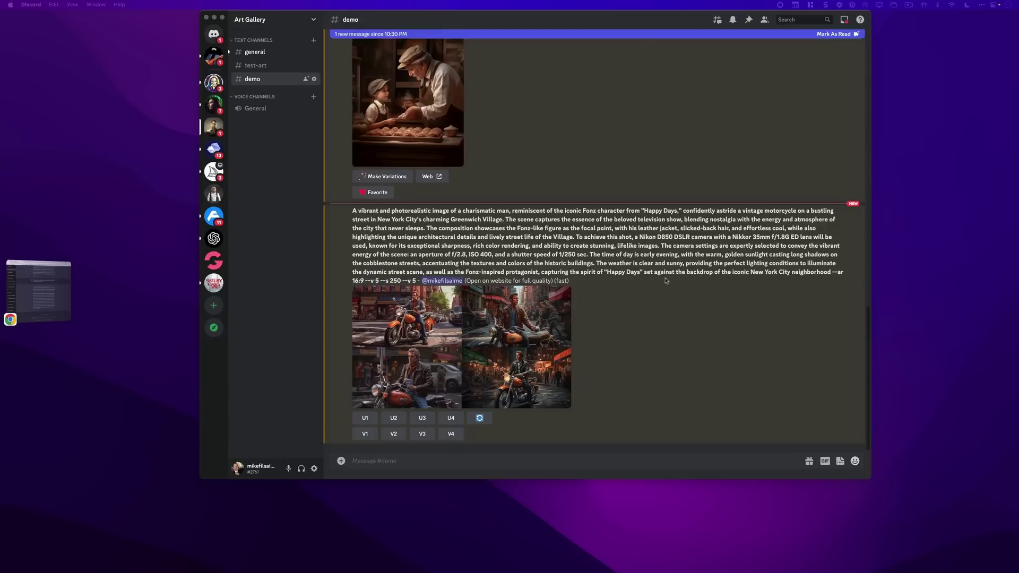
View the Fonz biker grid full size in Chrome, then upscale the top-left image with U1.
{"action": "left_click", "coordinate": [517, 314]}
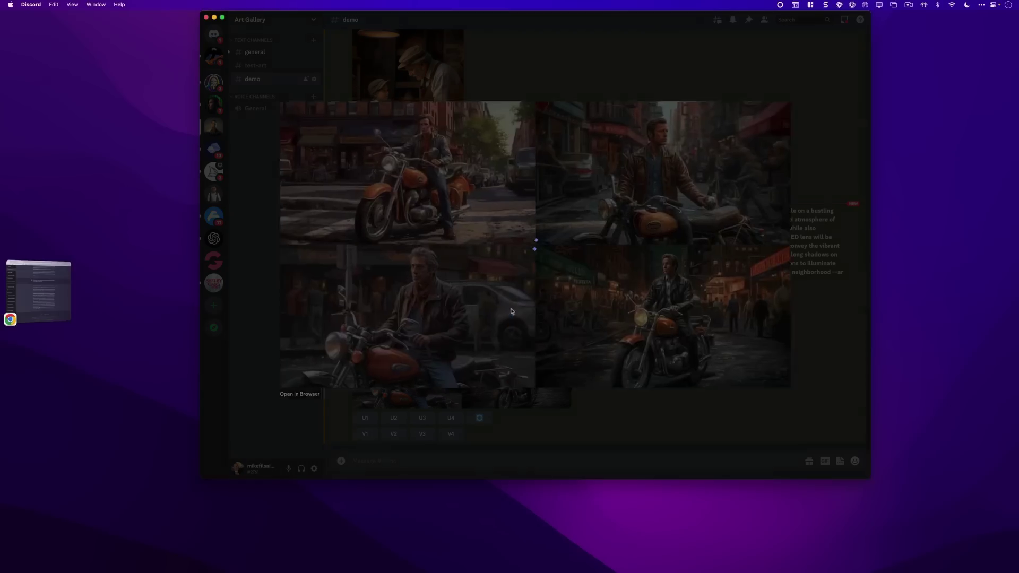
{"action": "left_click", "coordinate": [307, 397]}
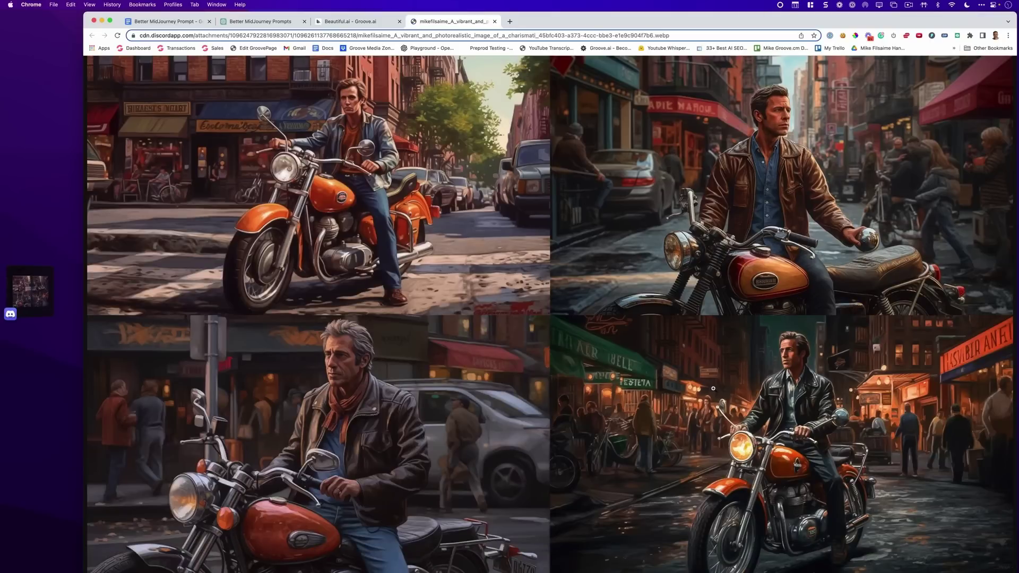
{"action": "left_click", "coordinate": [494, 21]}
{"action": "left_click", "coordinate": [398, 461]}
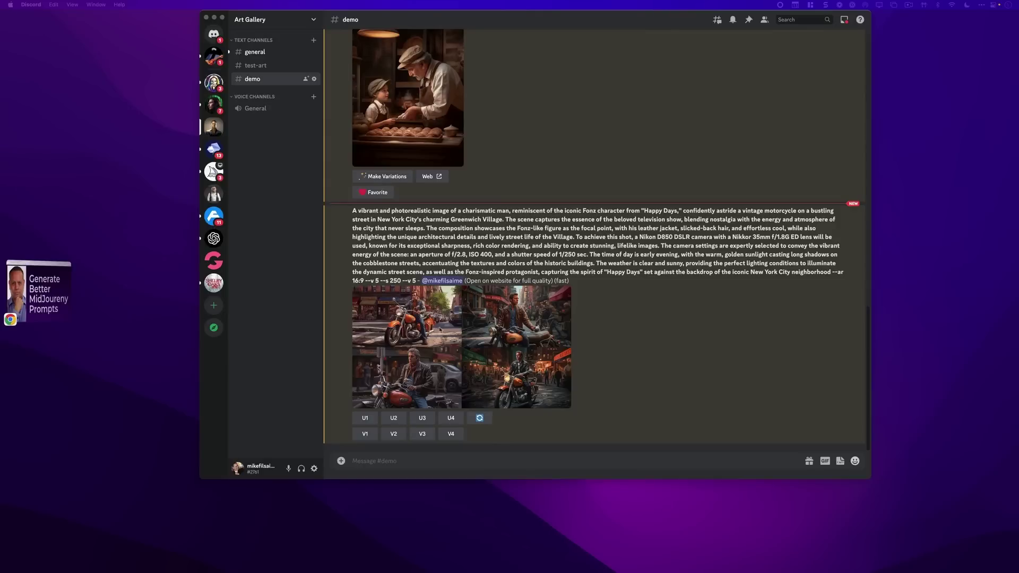
{"action": "left_click", "coordinate": [366, 419]}
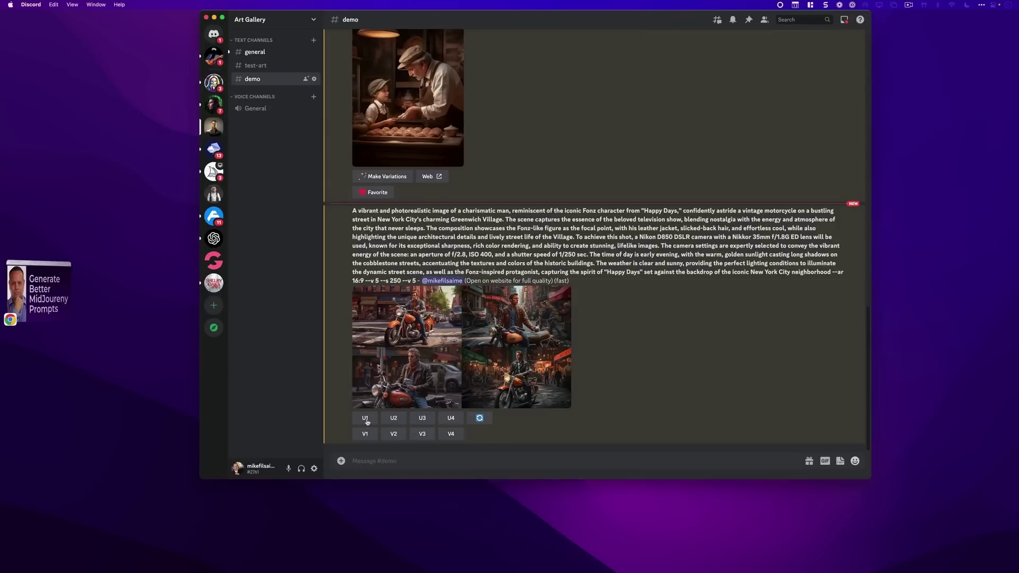
View the upscaled Fonz biker image full size, close its tab, and return to ChatGPT.
{"action": "left_click", "coordinate": [507, 340]}
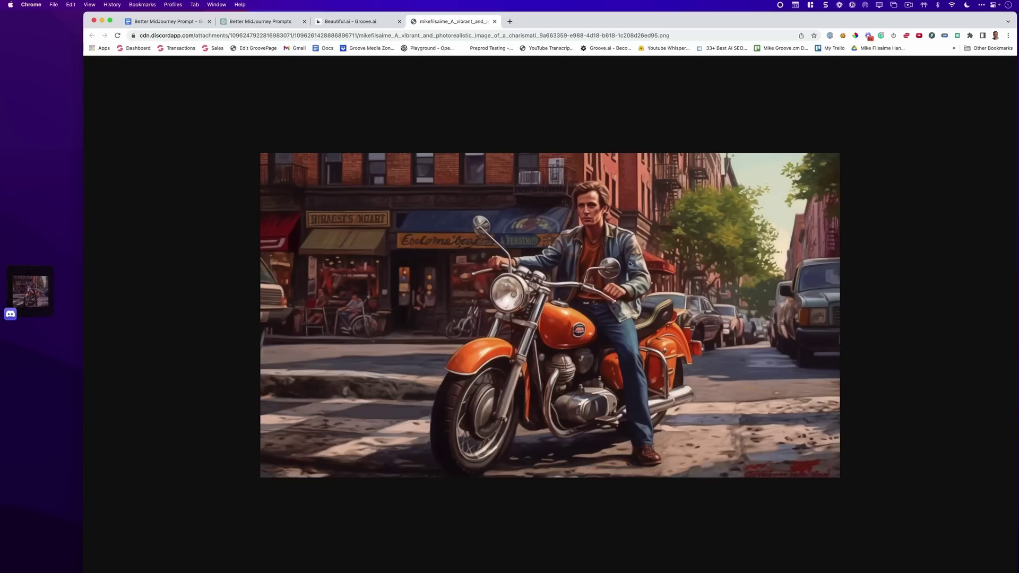
{"action": "right_click", "coordinate": [614, 252]}
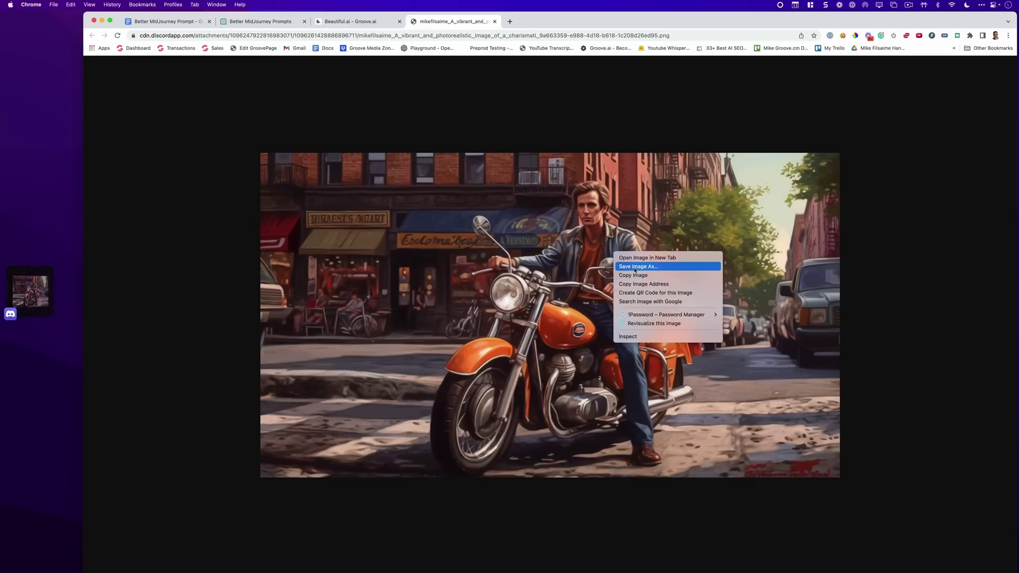
{"action": "left_click", "coordinate": [614, 238]}
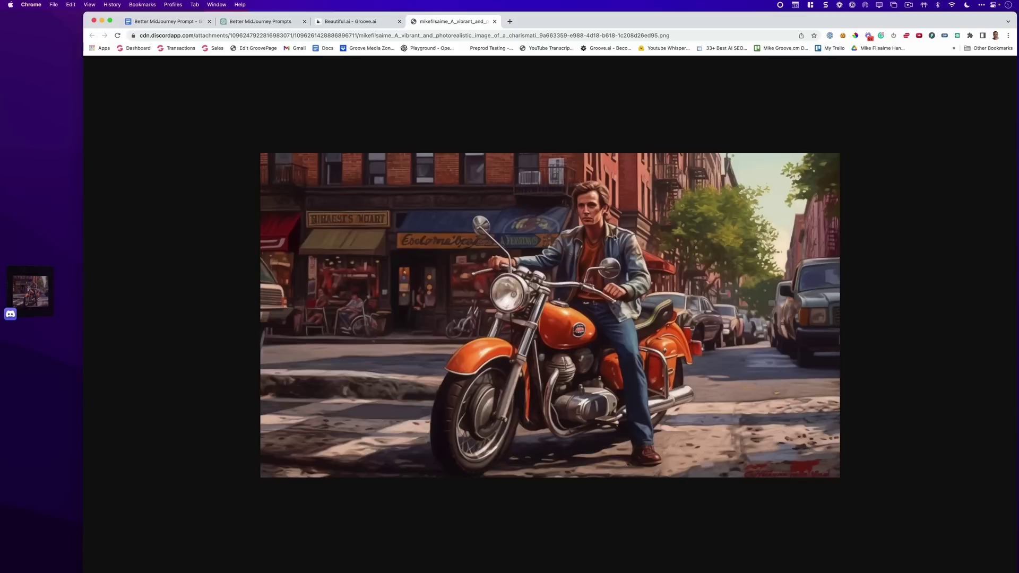
{"action": "left_click", "coordinate": [495, 23]}
{"action": "key", "text": "super+alt+Left"}
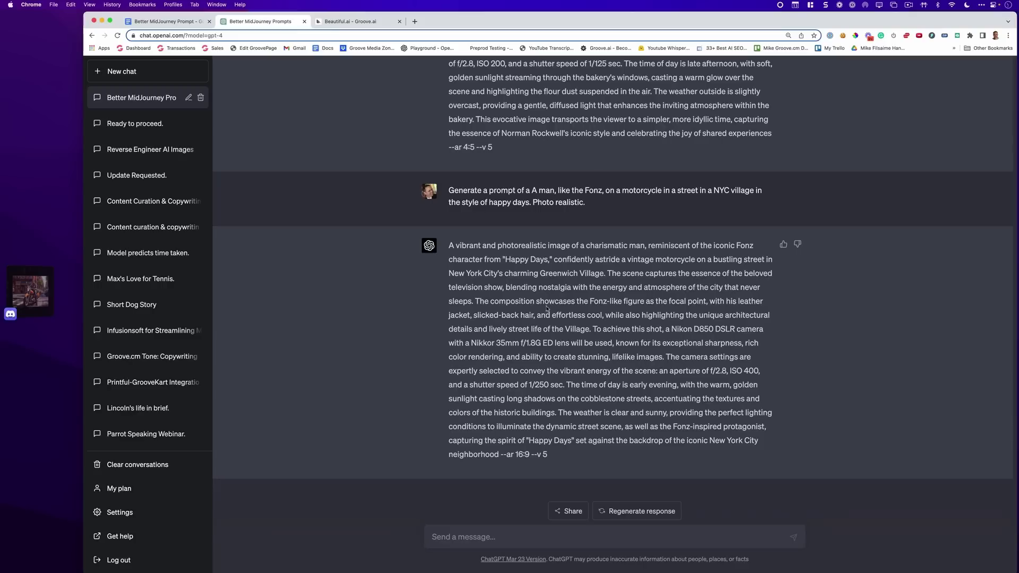
Deselect the Fonz reply and bring up the Beautiful.ai 'Generate Better MidJourney Prompts' slide.
{"action": "left_click_drag", "start_coordinate": [546, 308], "coordinate": [593, 396]}
{"action": "left_click", "coordinate": [592, 395]}
{"action": "key", "text": "ctrl+Tab"}
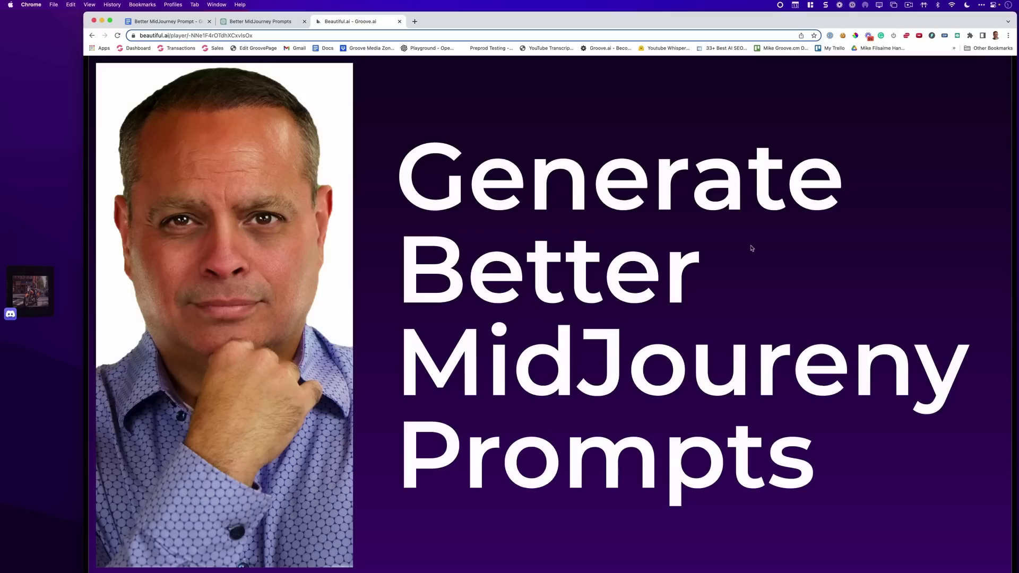